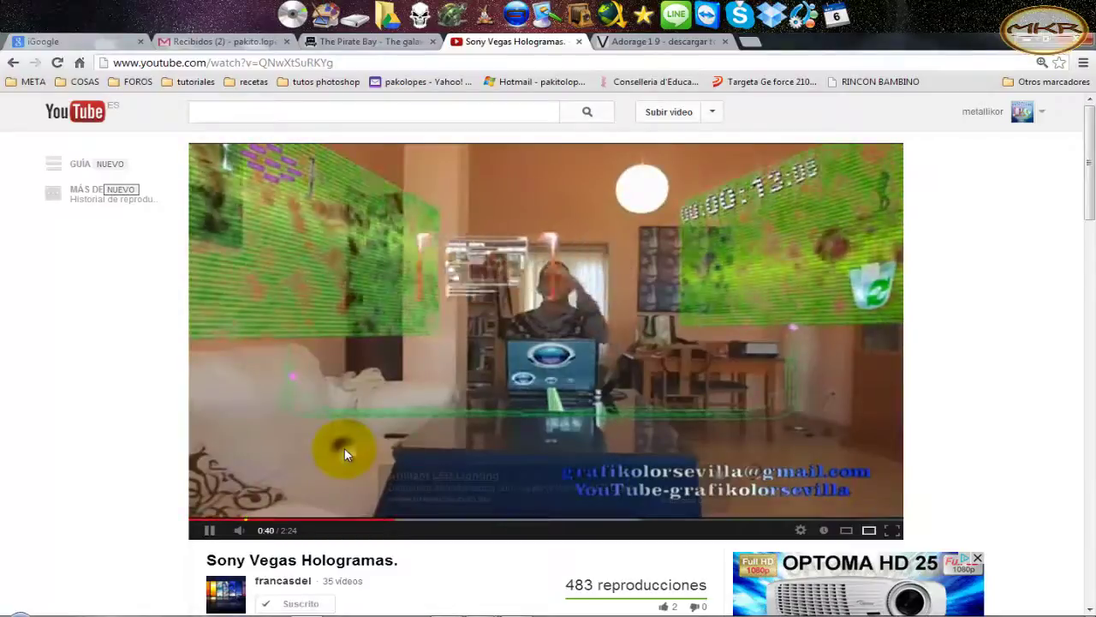
# - Pause the reference video, switch to Pinnacle Studio, play the movie from the beginning, and return the playhead to the start
pyautogui.click(305, 454)
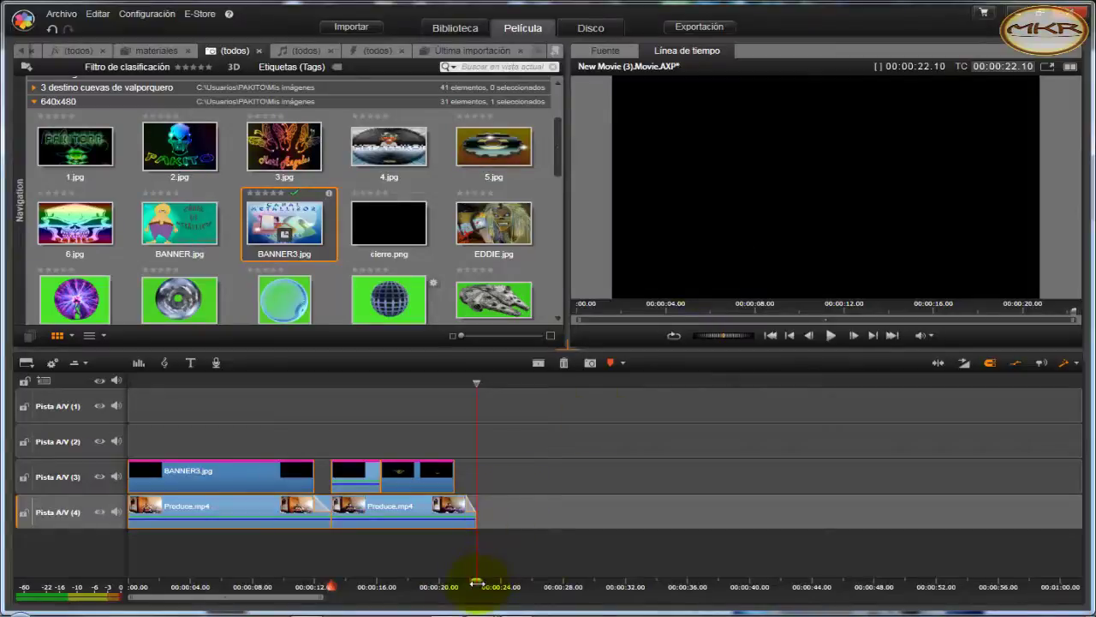
pyautogui.click(771, 335)
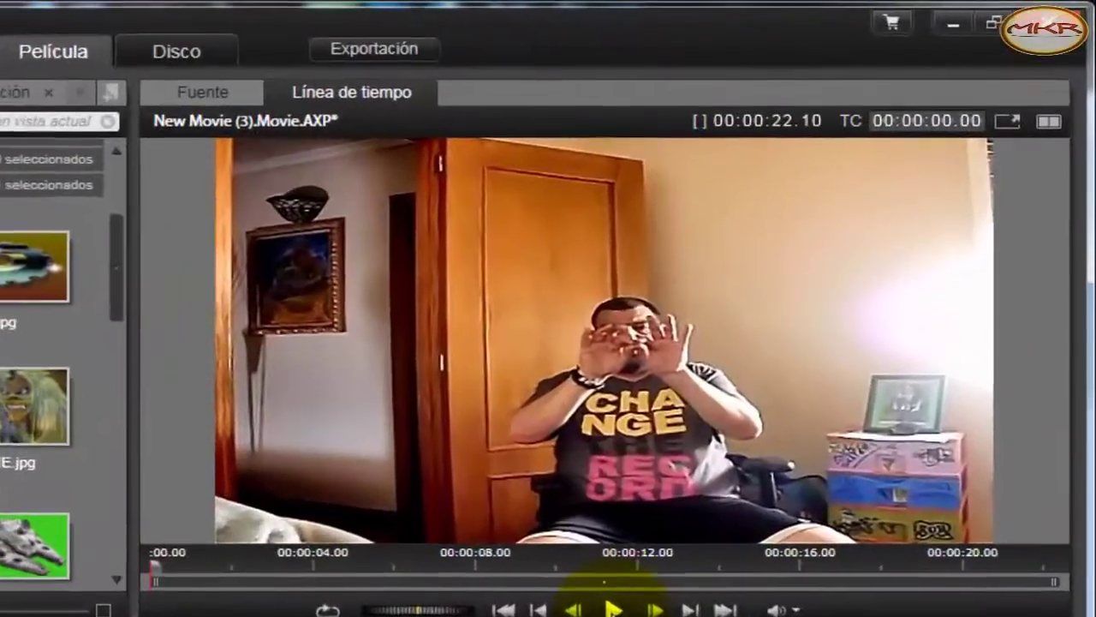
pyautogui.click(831, 337)
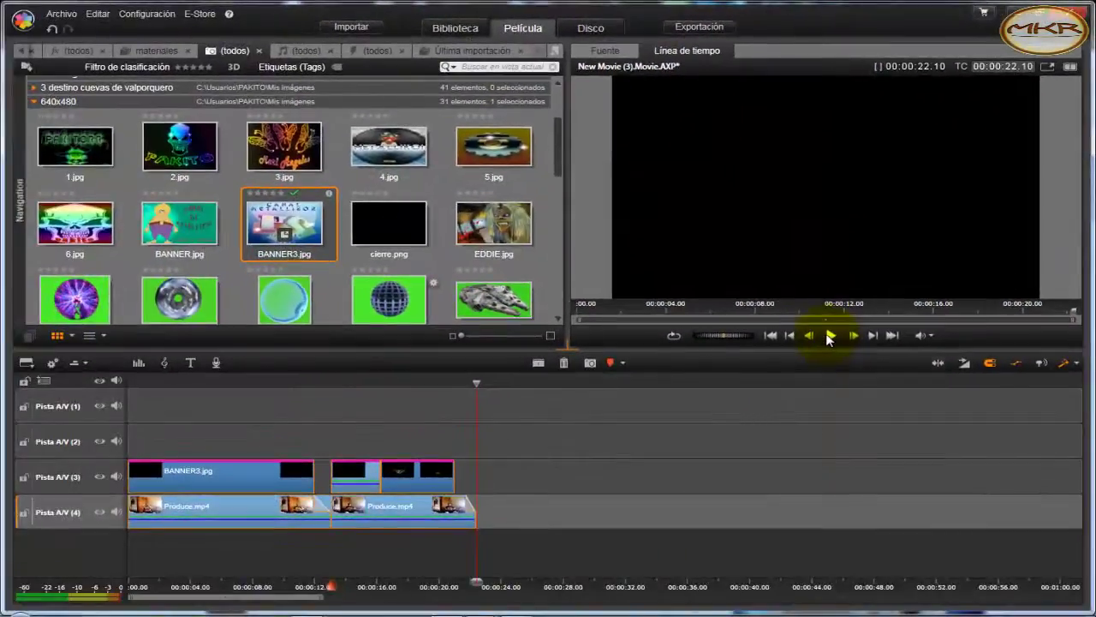
pyautogui.click(687, 515)
pyautogui.click(828, 335)
pyautogui.click(770, 334)
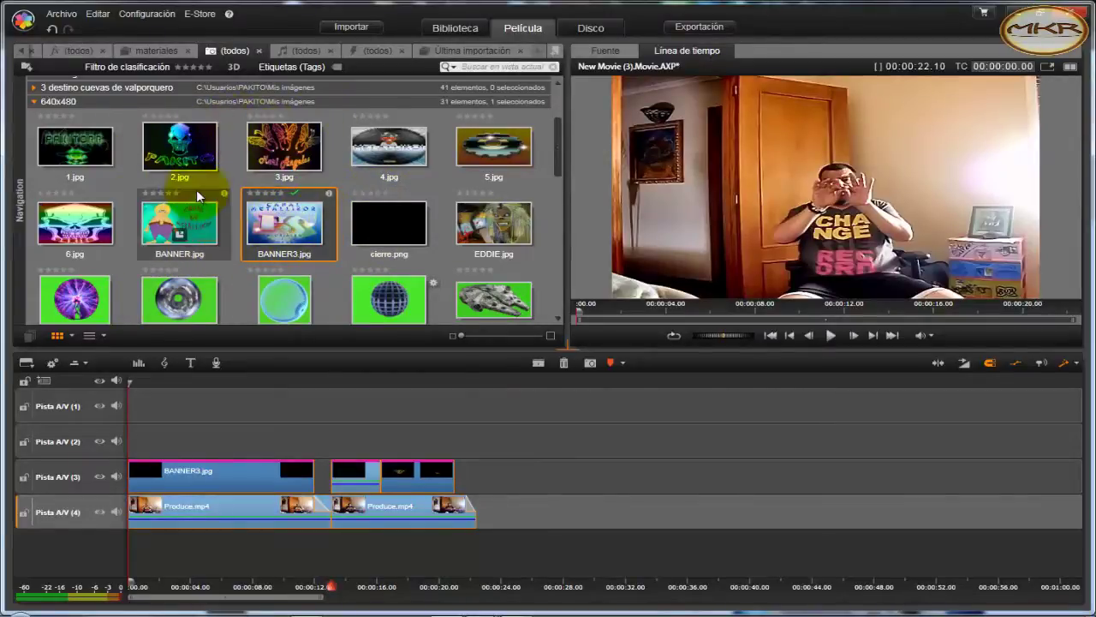
# - Look through the 640x480 image folder and scrub the movie from the start to the second Produce.mp4 clip and back
pyautogui.scroll(-2, 196, 189)
pyautogui.scroll(-4, 196, 189)
pyautogui.scroll(3, 196, 189)
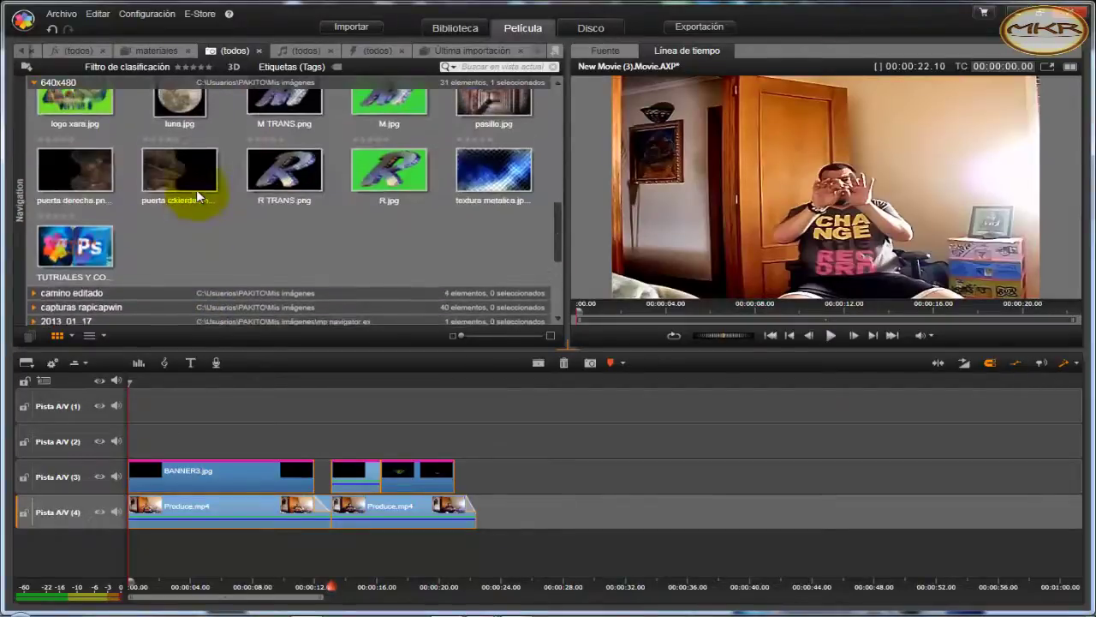
pyautogui.scroll(4, 196, 189)
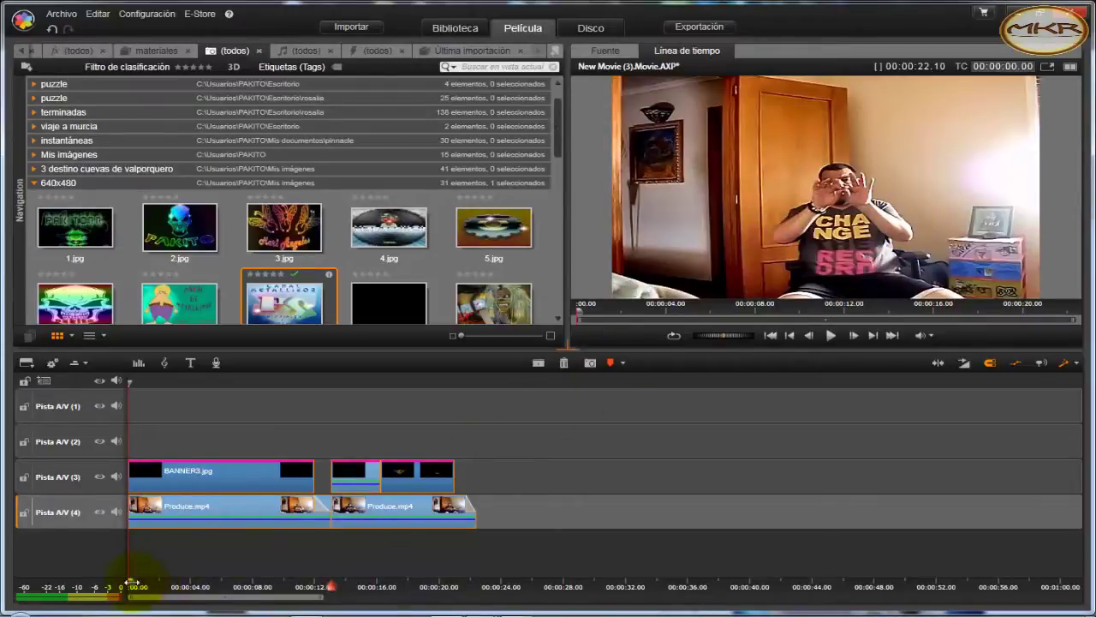
pyautogui.click(133, 585)
pyautogui.moveTo(137, 583); pyautogui.dragTo(338, 573)
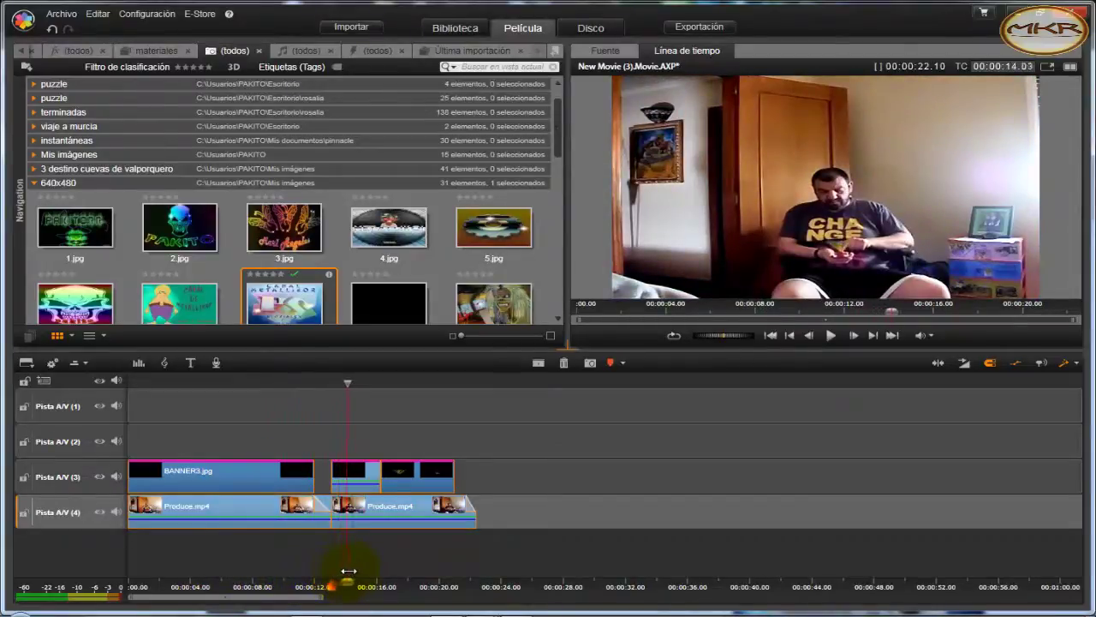
pyautogui.moveTo(361, 570); pyautogui.dragTo(150, 556)
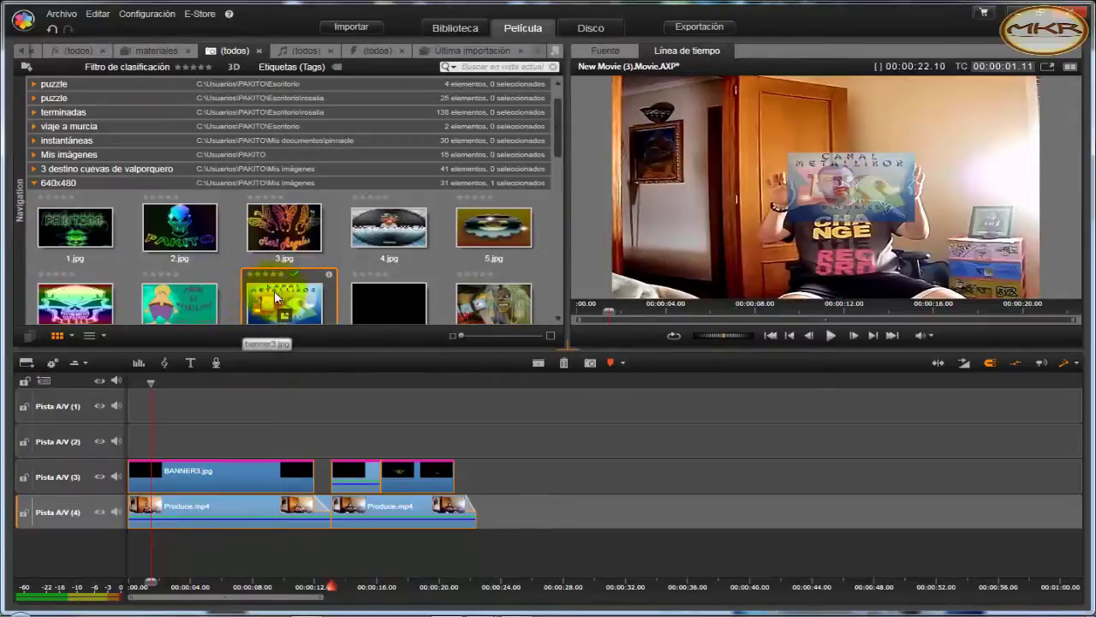
# - Open the 3D Editor GPU effect of the BANNER3.jpg clip and turn off Solo to show the underlying video
pyautogui.rightClick(239, 468)
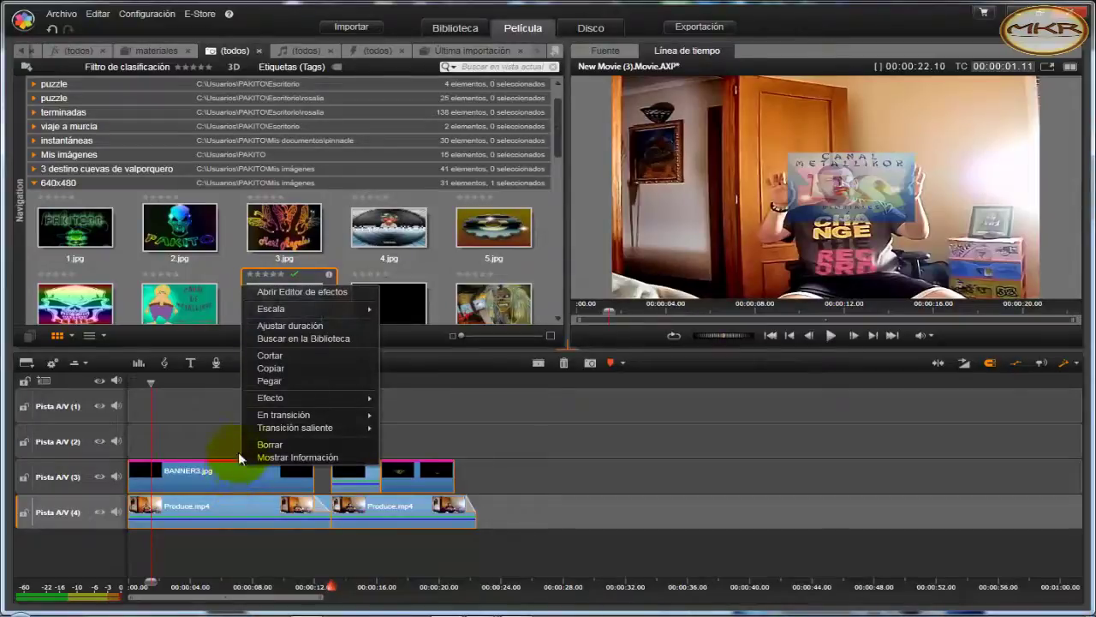
pyautogui.moveTo(276, 398)
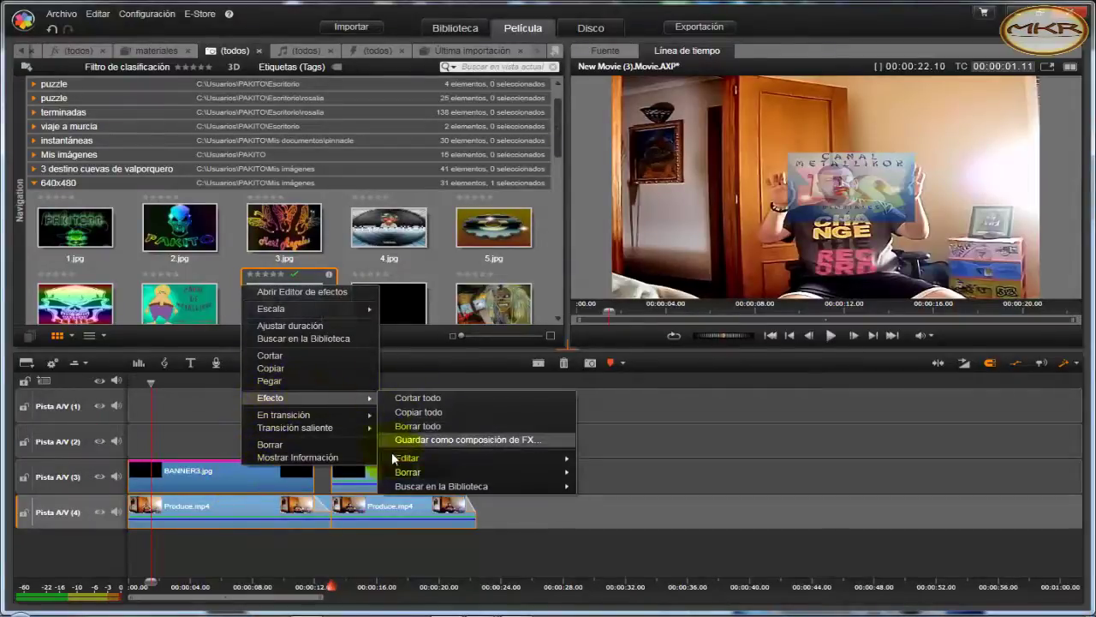
pyautogui.moveTo(413, 462)
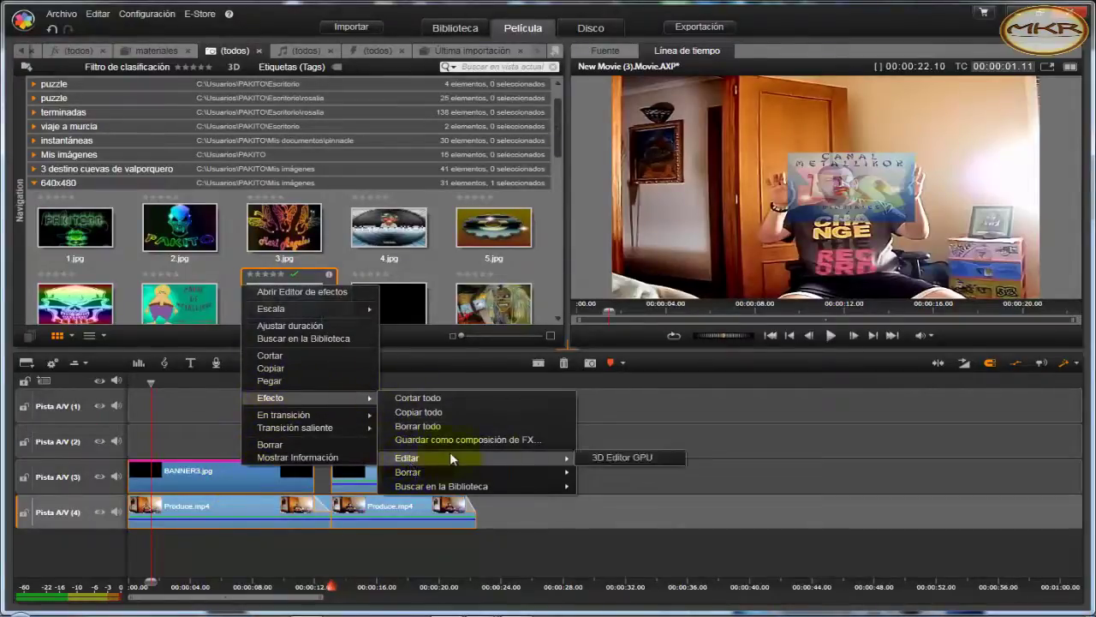
pyautogui.click(624, 456)
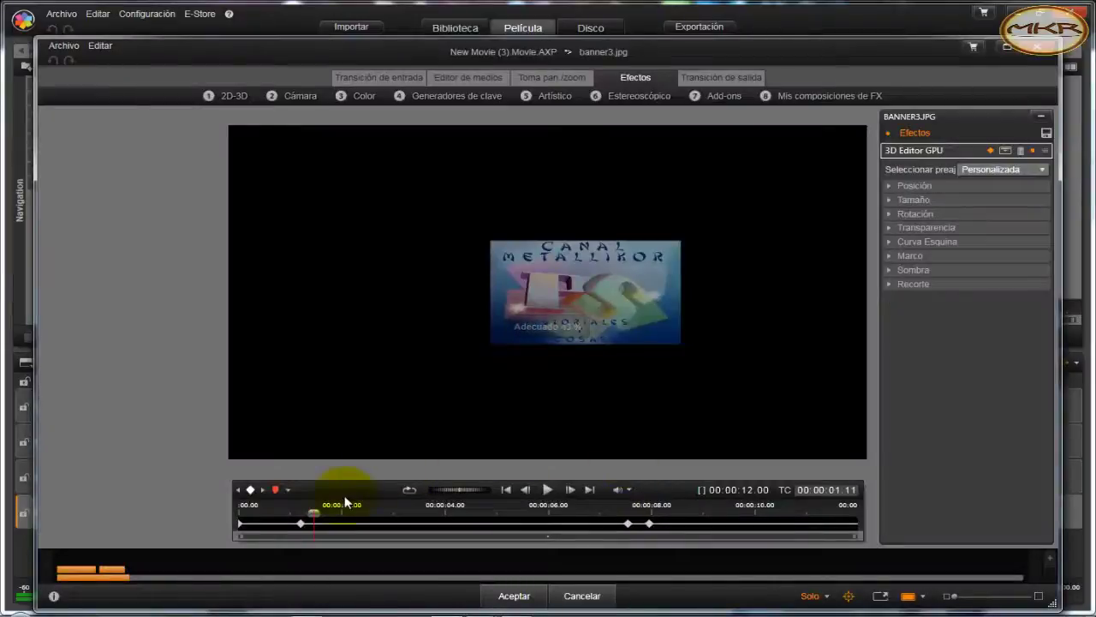
pyautogui.click(808, 595)
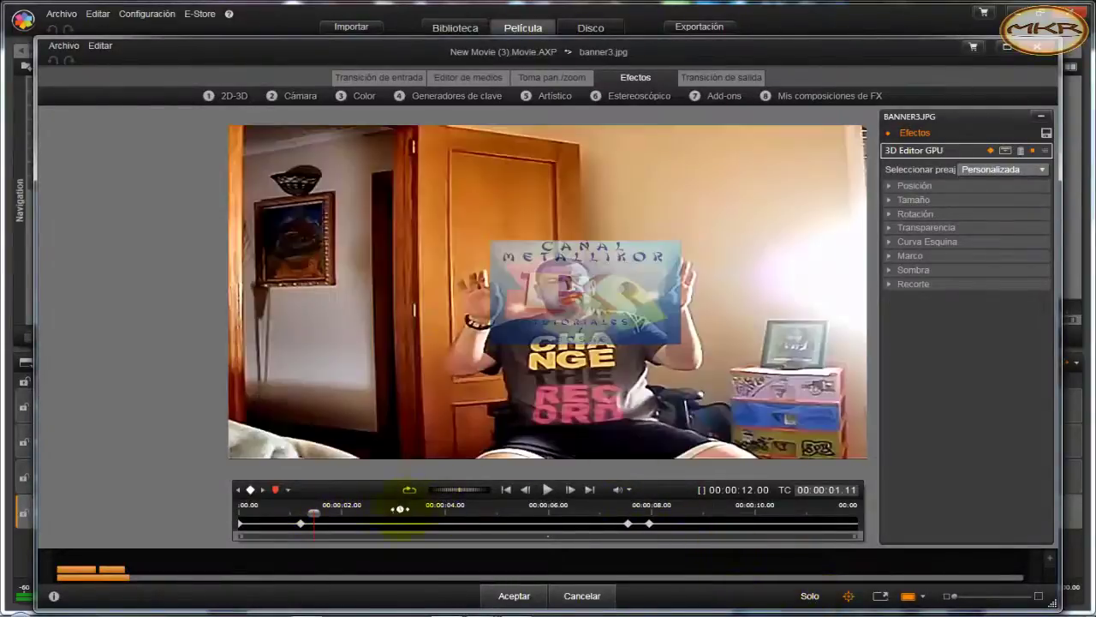
# - Examine the banner's position, size and transparency settings at its first keyframe
pyautogui.click(506, 490)
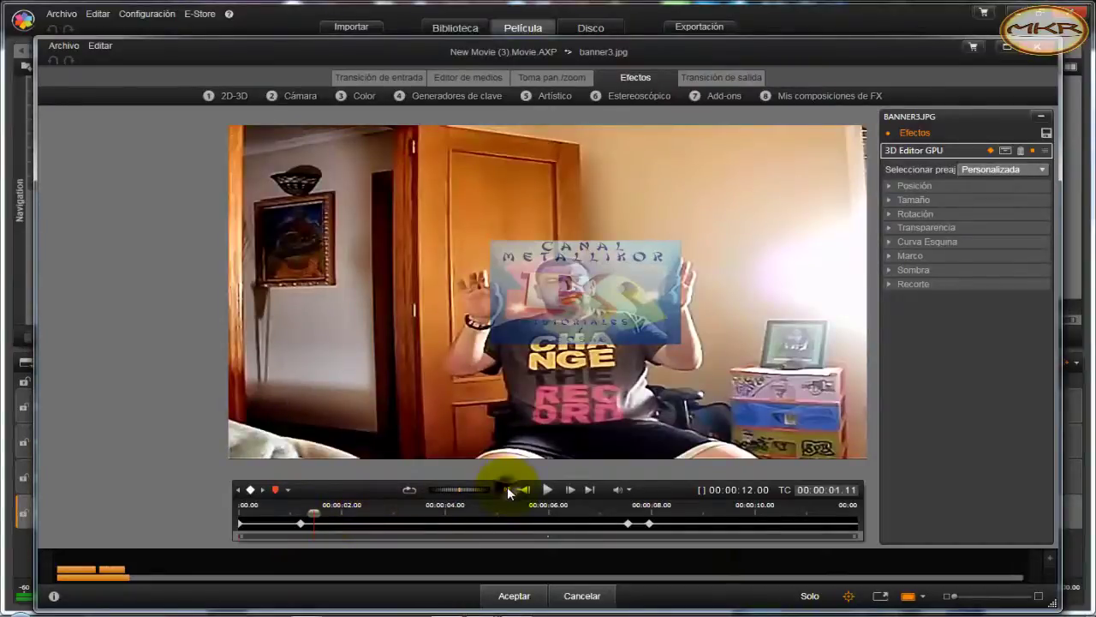
pyautogui.click(888, 187)
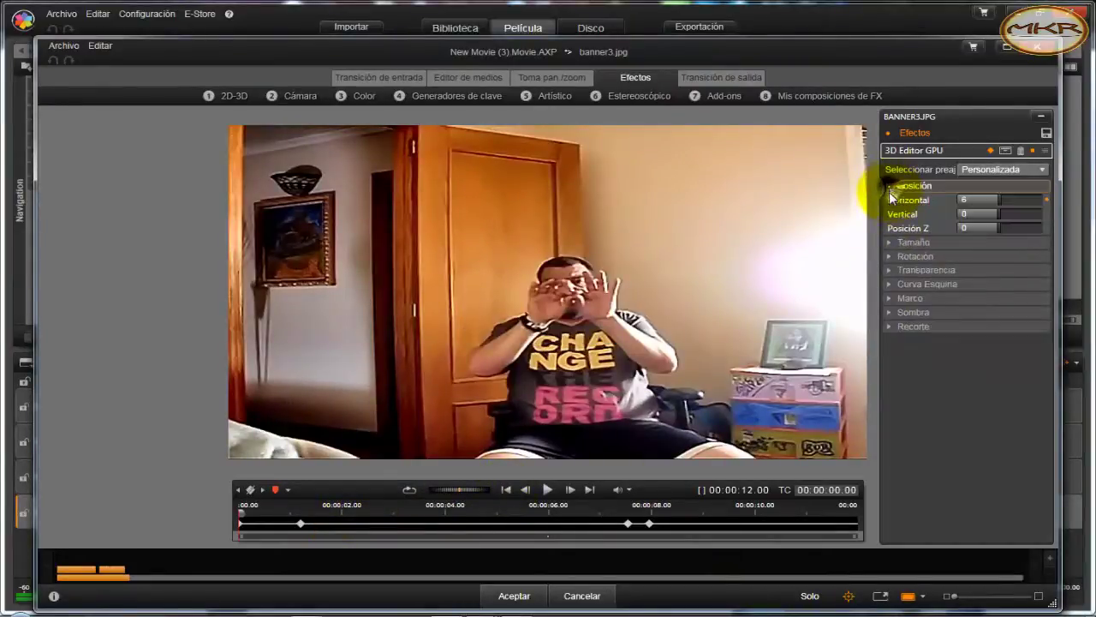
pyautogui.click(889, 242)
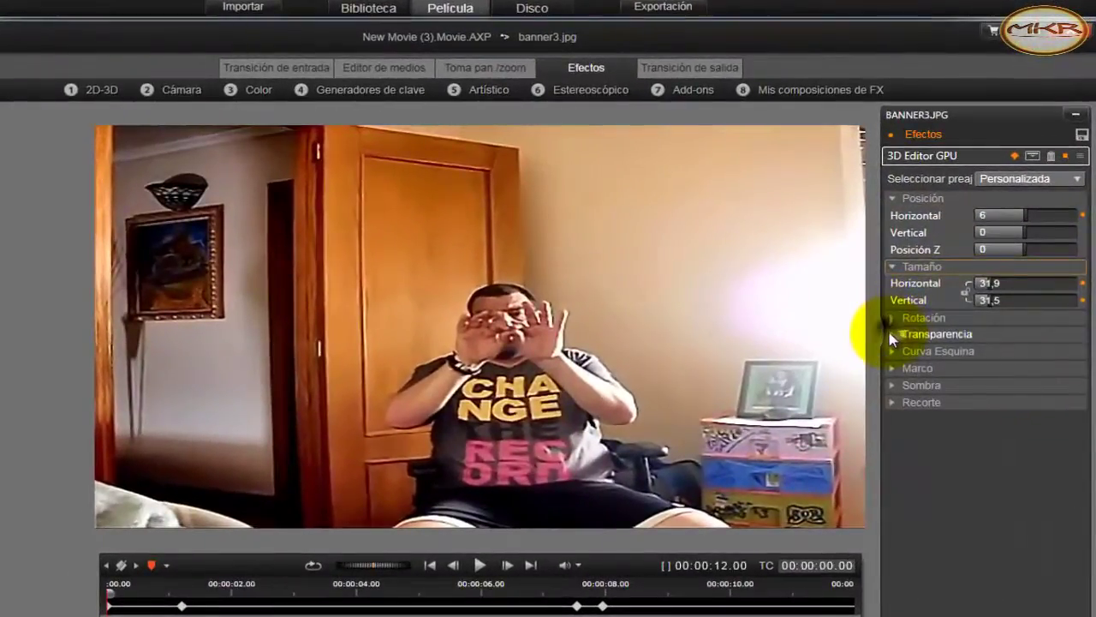
pyautogui.click(890, 334)
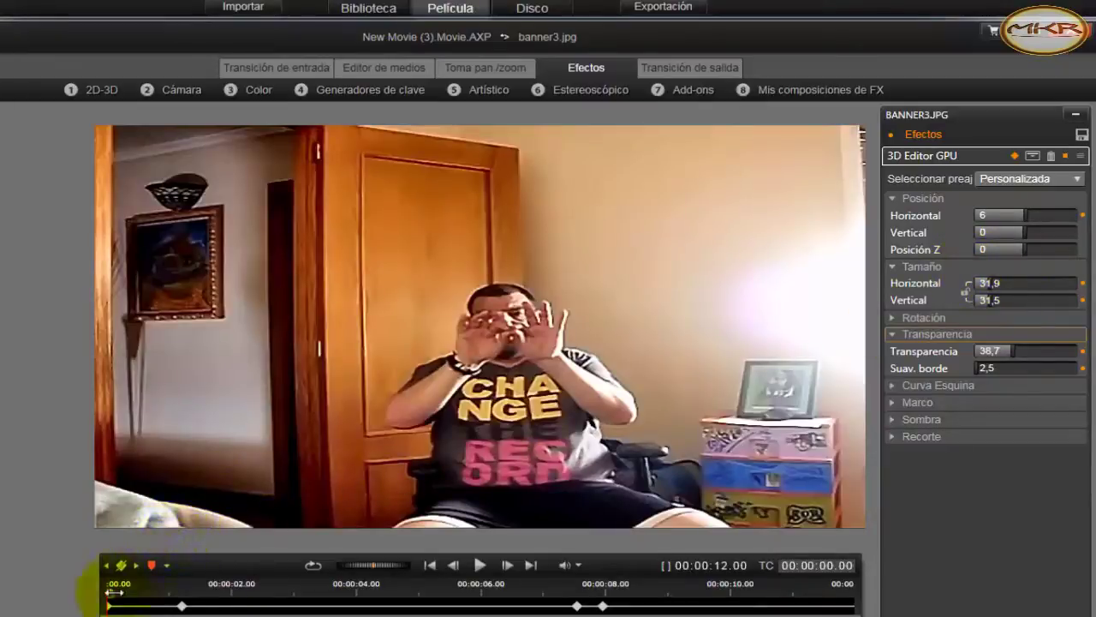
# - Examine the banner against the hand movement from about 3 seconds backwards frame by frame, ending on the keyframe at 00:00:01.05
pyautogui.moveTo(110, 591); pyautogui.dragTo(311, 591)
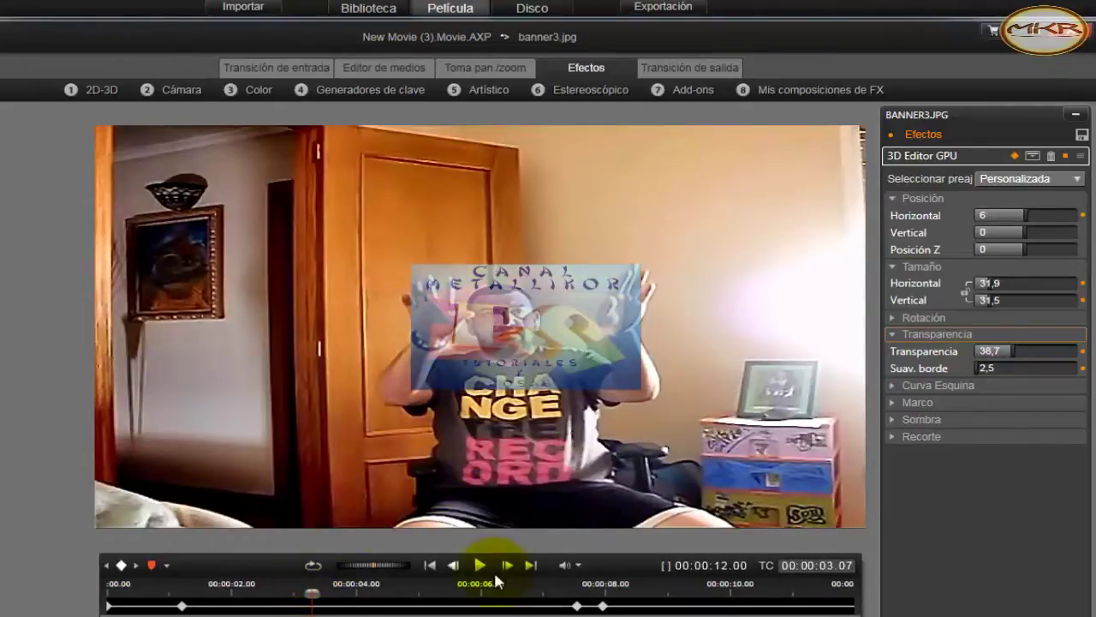
pyautogui.click(452, 565)
pyautogui.click(452, 565)
pyautogui.click(452, 566)
pyautogui.click(452, 566)
pyautogui.click(453, 565)
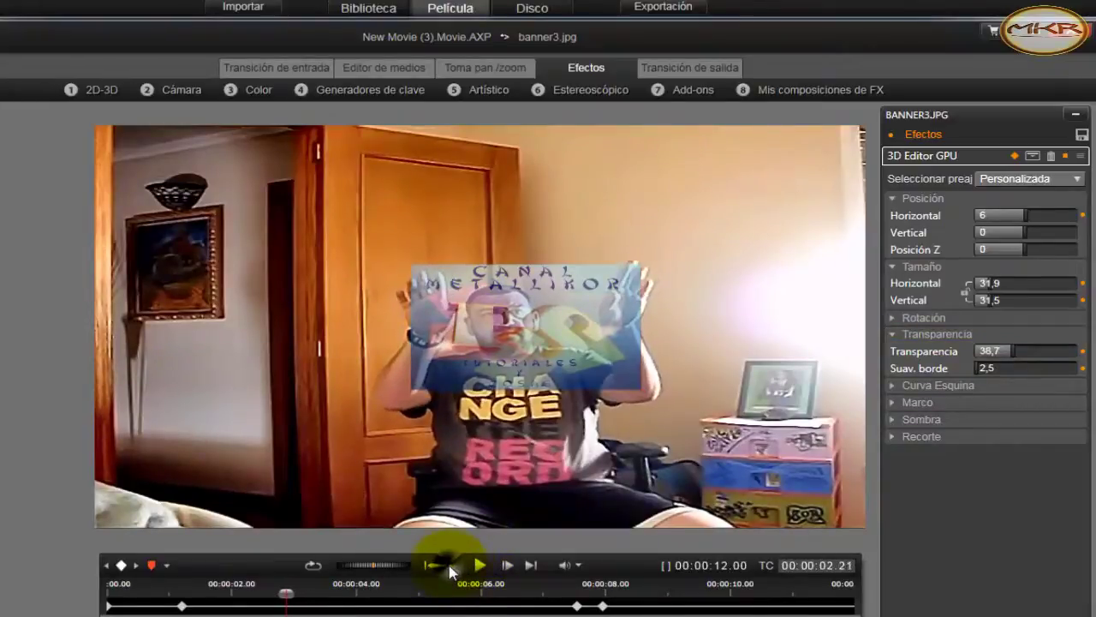
pyautogui.click(452, 565)
pyautogui.click(452, 565)
pyautogui.click(452, 565)
pyautogui.click(452, 566)
pyautogui.click(452, 565)
pyautogui.click(452, 565)
pyautogui.click(453, 565)
pyautogui.click(452, 565)
pyautogui.click(452, 565)
pyautogui.click(452, 565)
pyautogui.click(452, 566)
pyautogui.click(452, 566)
pyautogui.click(452, 565)
pyautogui.click(452, 565)
pyautogui.click(452, 565)
pyautogui.click(452, 565)
pyautogui.click(452, 566)
pyautogui.click(452, 565)
pyautogui.click(453, 565)
pyautogui.click(452, 566)
pyautogui.click(452, 566)
pyautogui.click(452, 565)
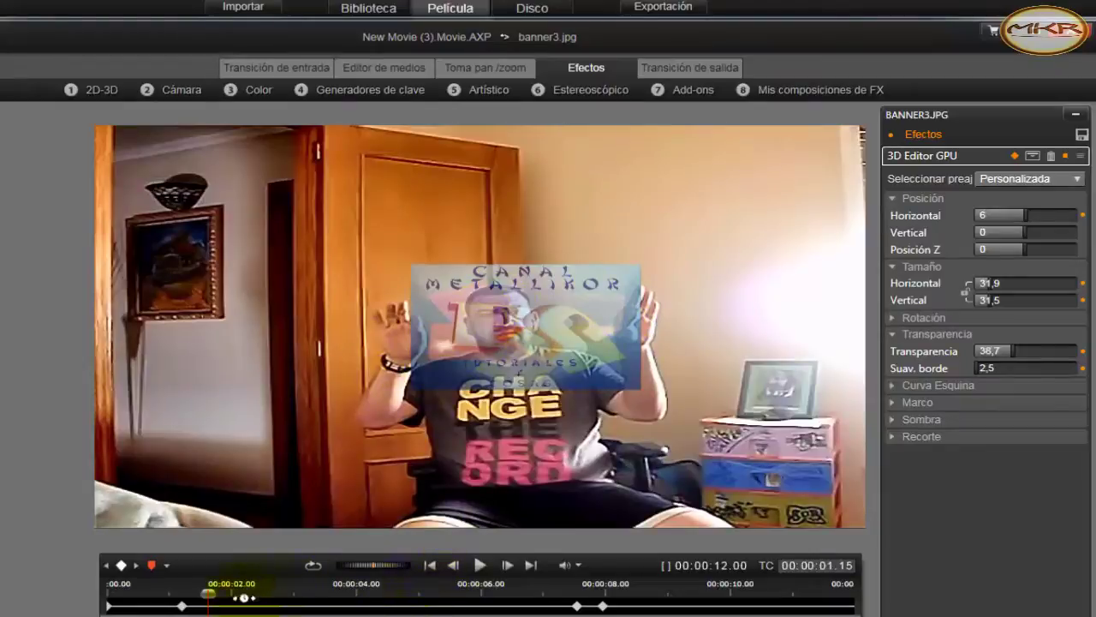
pyautogui.click(108, 566)
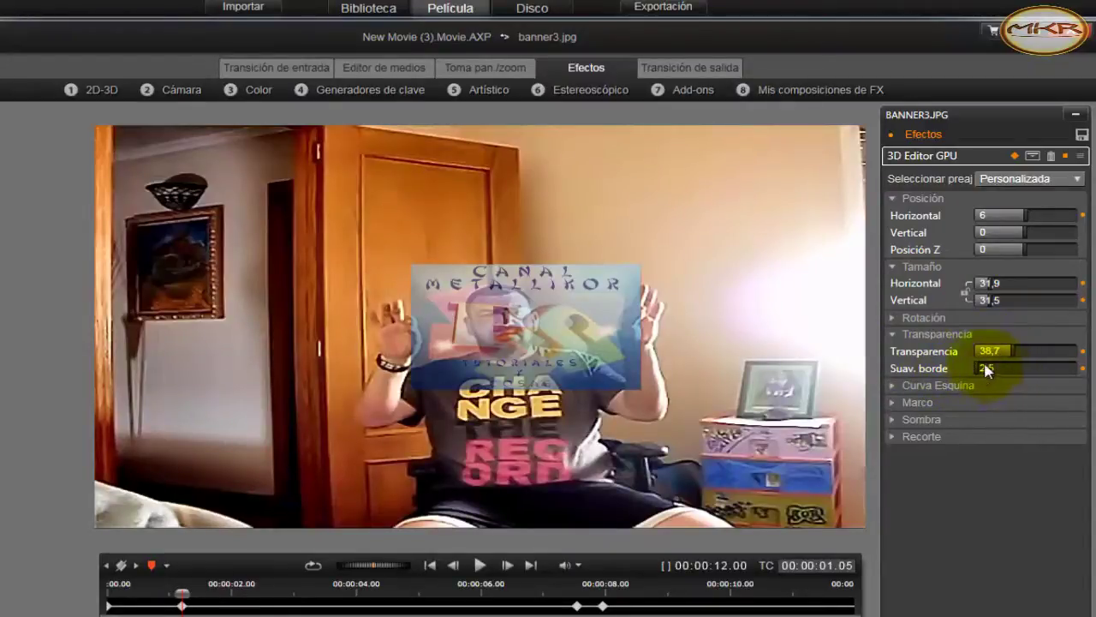
# - Set the banner's left and right crop (Izquierda and Derecha) to 50% at the first keyframe
pyautogui.click(895, 436)
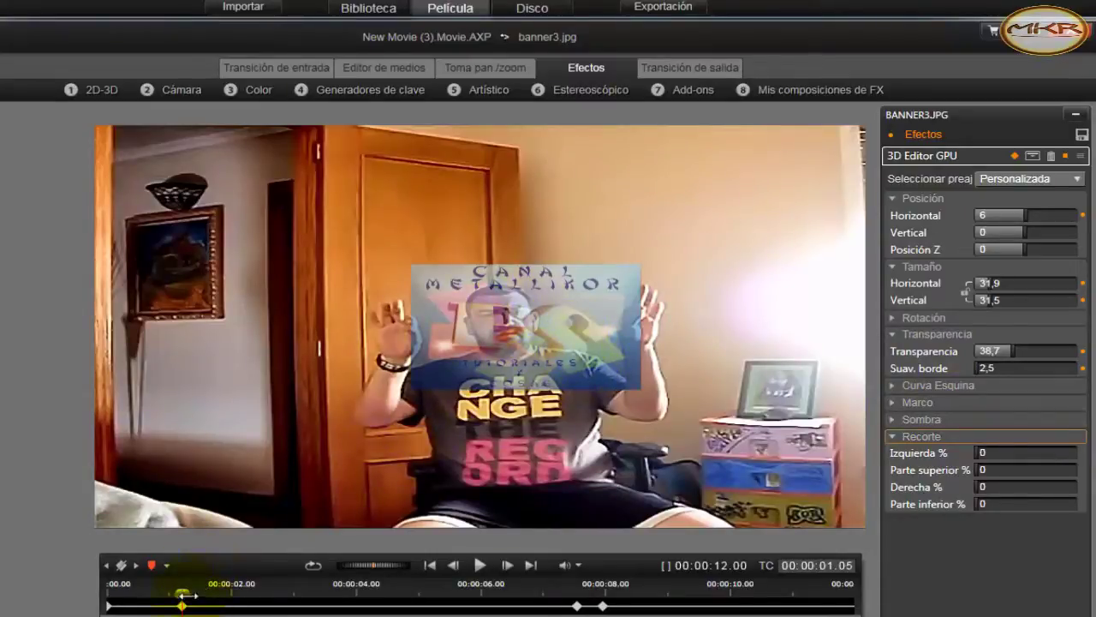
pyautogui.moveTo(181, 593); pyautogui.dragTo(86, 591)
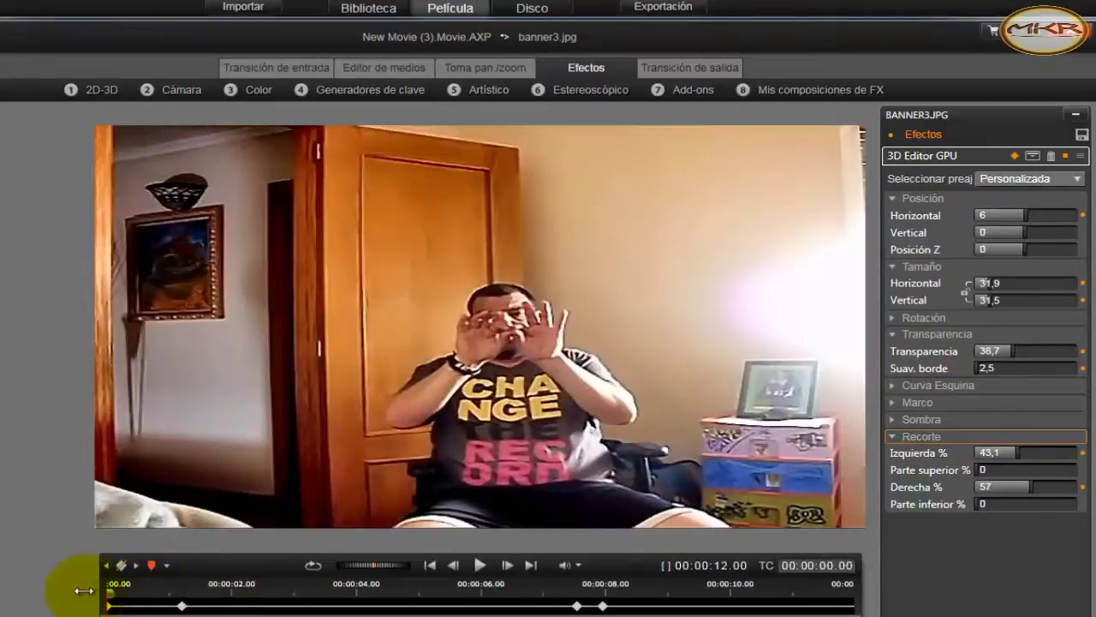
pyautogui.click(1005, 460)
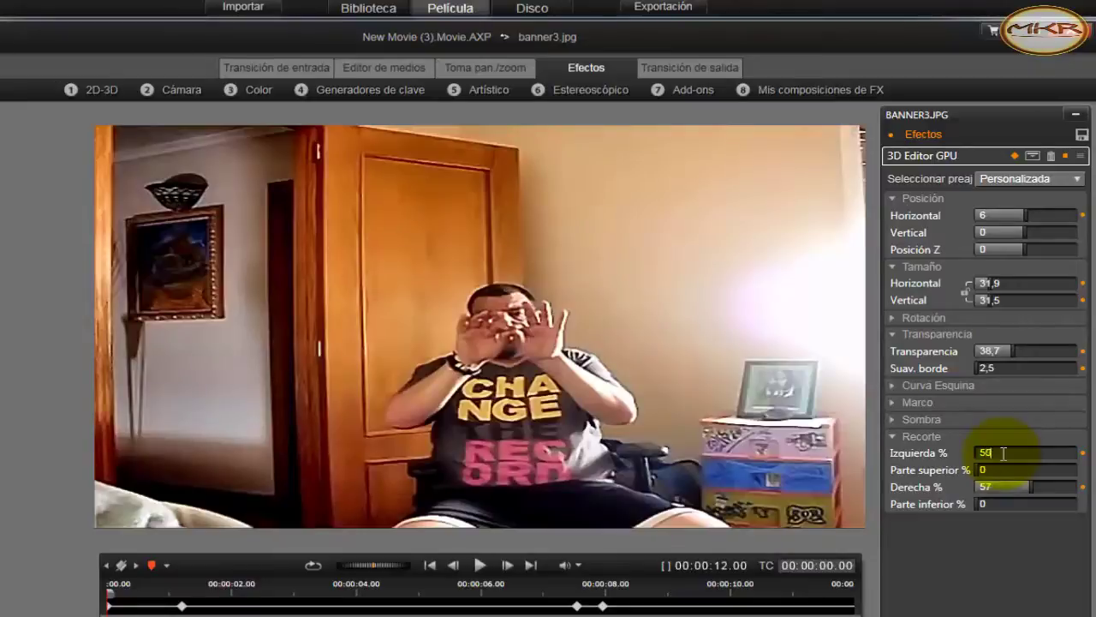
pyautogui.write('50')
pyautogui.press('Return')
pyautogui.click(995, 490)
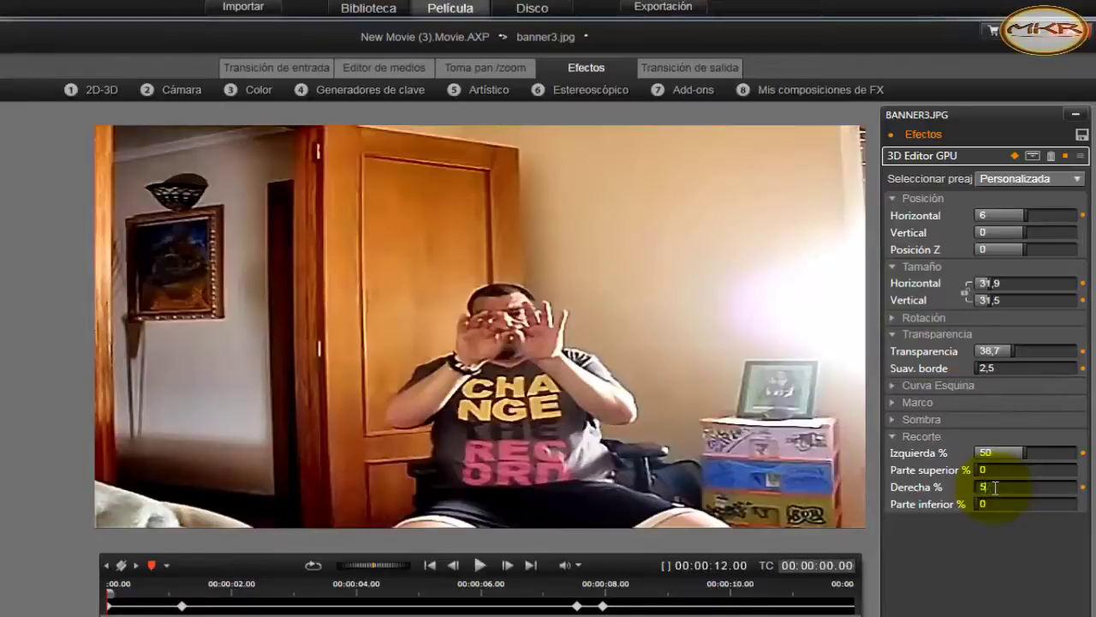
pyautogui.click(991, 486)
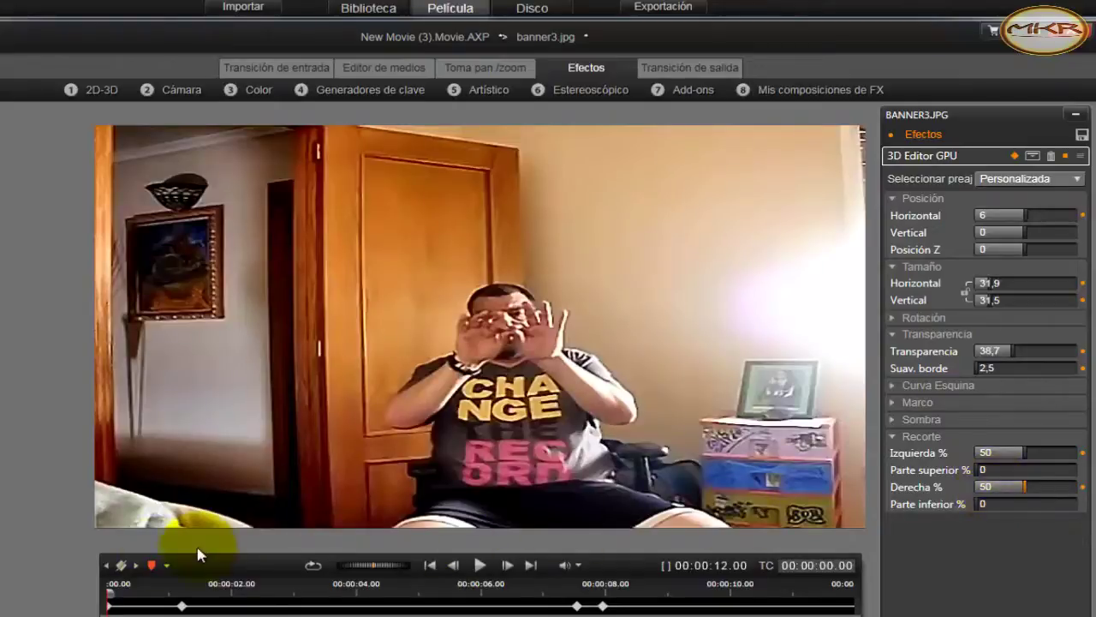
pyautogui.moveTo(112, 593)
pyautogui.mouseDown()
pyautogui.moveTo(202, 591)
pyautogui.moveTo(92, 591)
pyautogui.mouseUp()
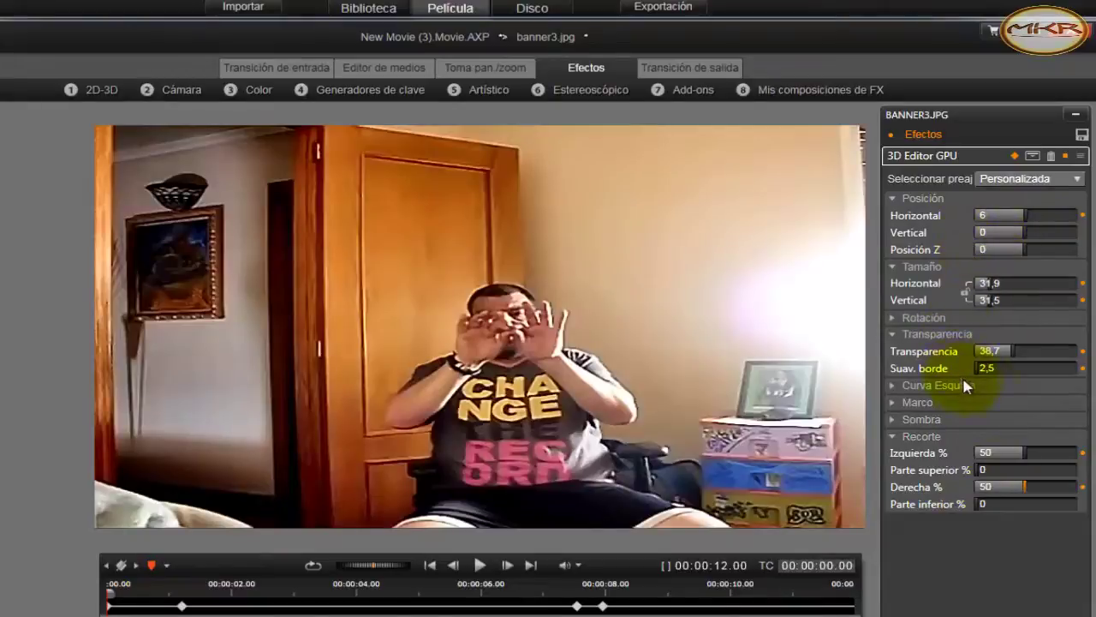
# - Check the banner's crop at each remaining keyframe and at the clip's end, and accept the effect changes
pyautogui.click(137, 564)
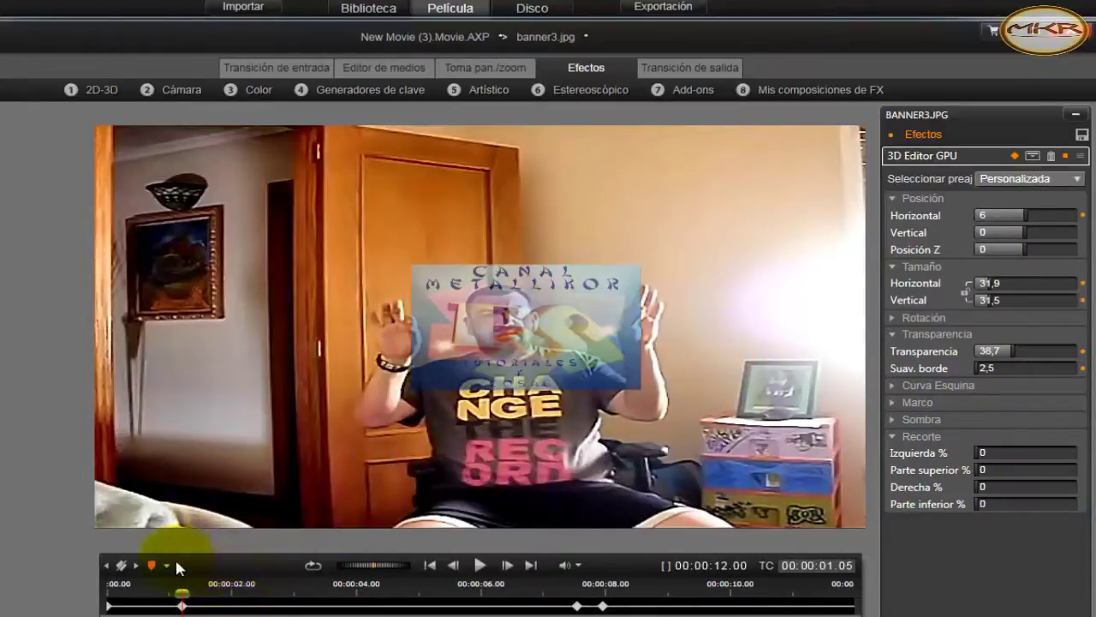
pyautogui.click(136, 566)
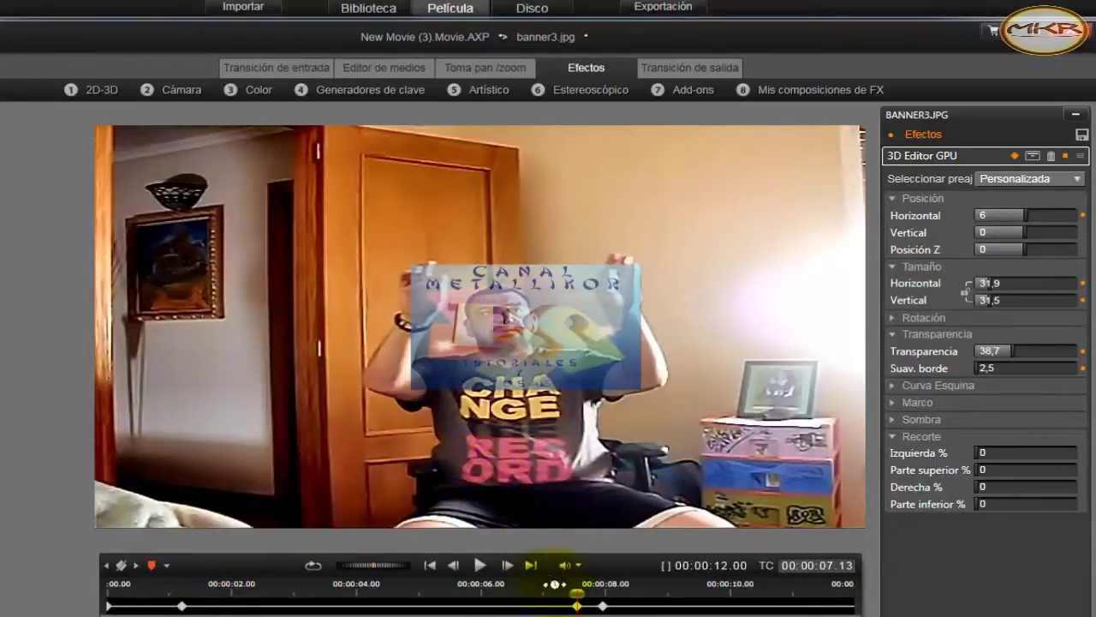
pyautogui.moveTo(576, 592); pyautogui.dragTo(604, 592)
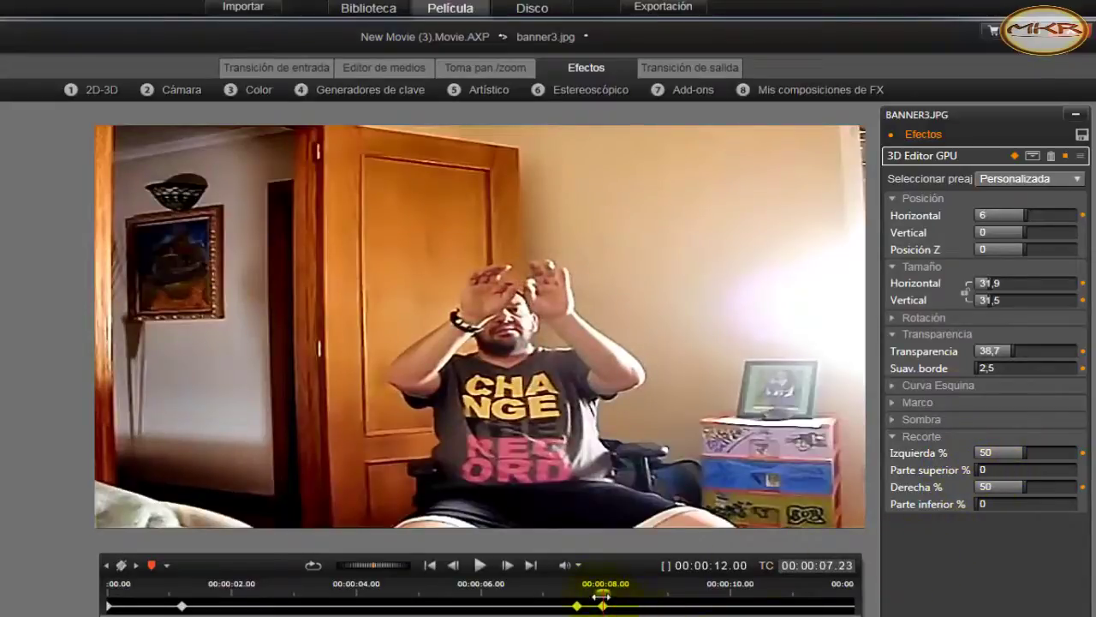
pyautogui.moveTo(602, 592)
pyautogui.mouseDown()
pyautogui.moveTo(578, 602)
pyautogui.moveTo(601, 602)
pyautogui.mouseUp()
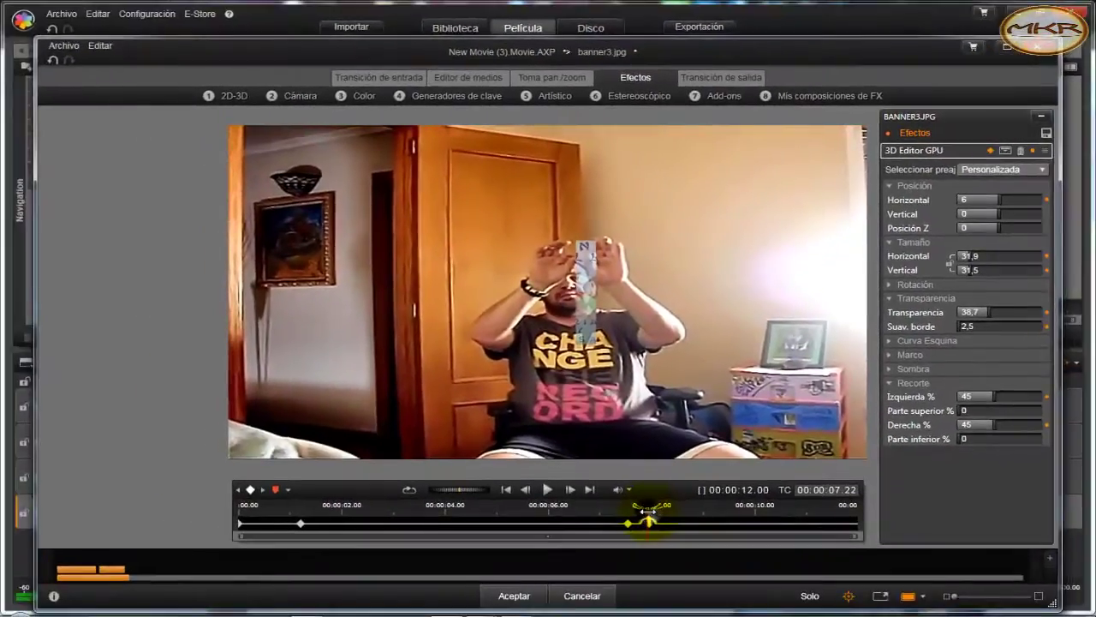
pyautogui.moveTo(648, 512); pyautogui.dragTo(857, 516)
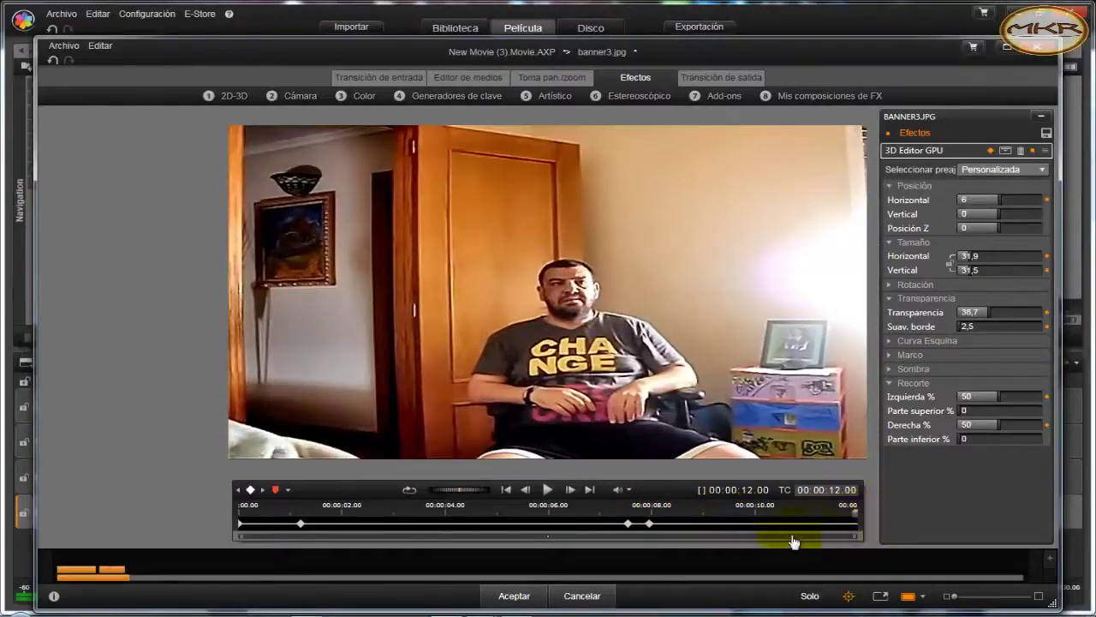
pyautogui.click(525, 597)
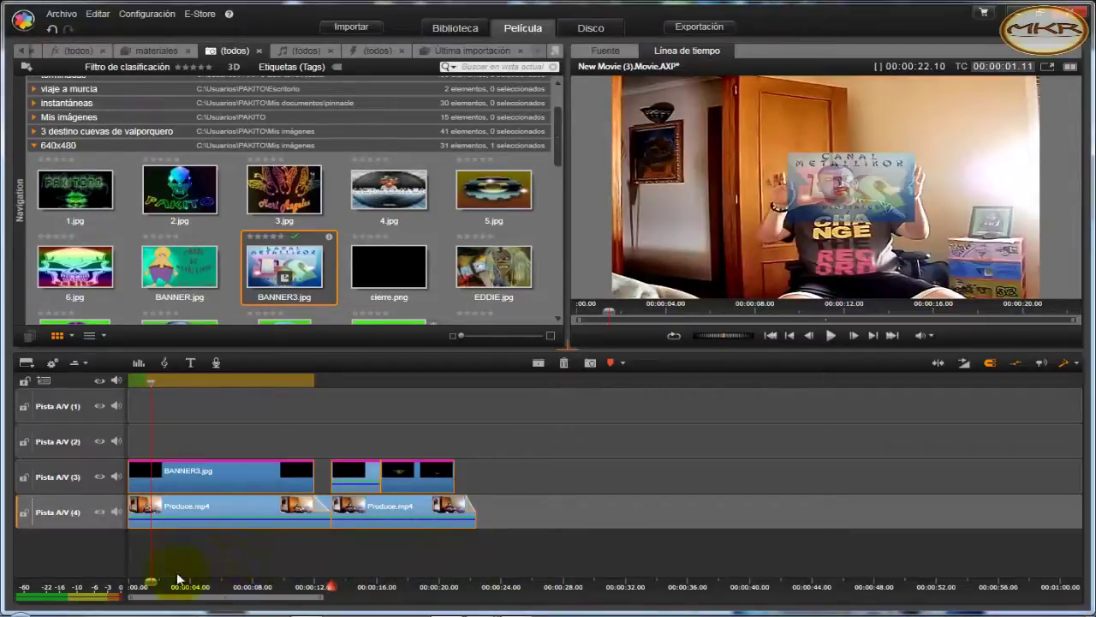
# - Examine how the yellow light rays grow over the hands in the second hologram sequence, from about 13 to 16 seconds
pyautogui.click(354, 479)
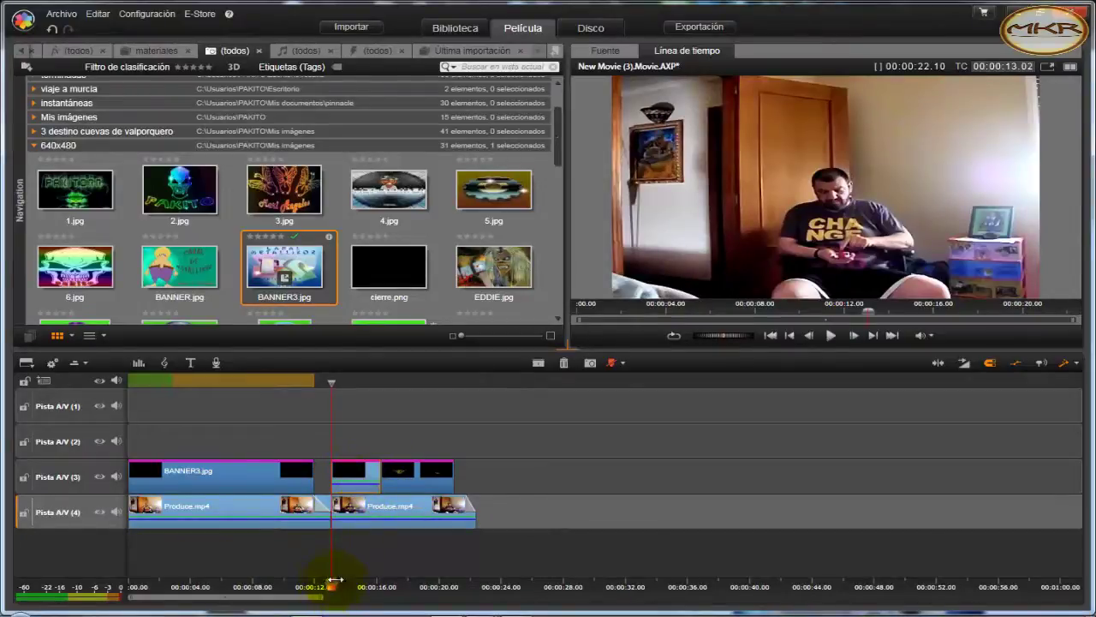
pyautogui.moveTo(334, 581); pyautogui.dragTo(375, 581)
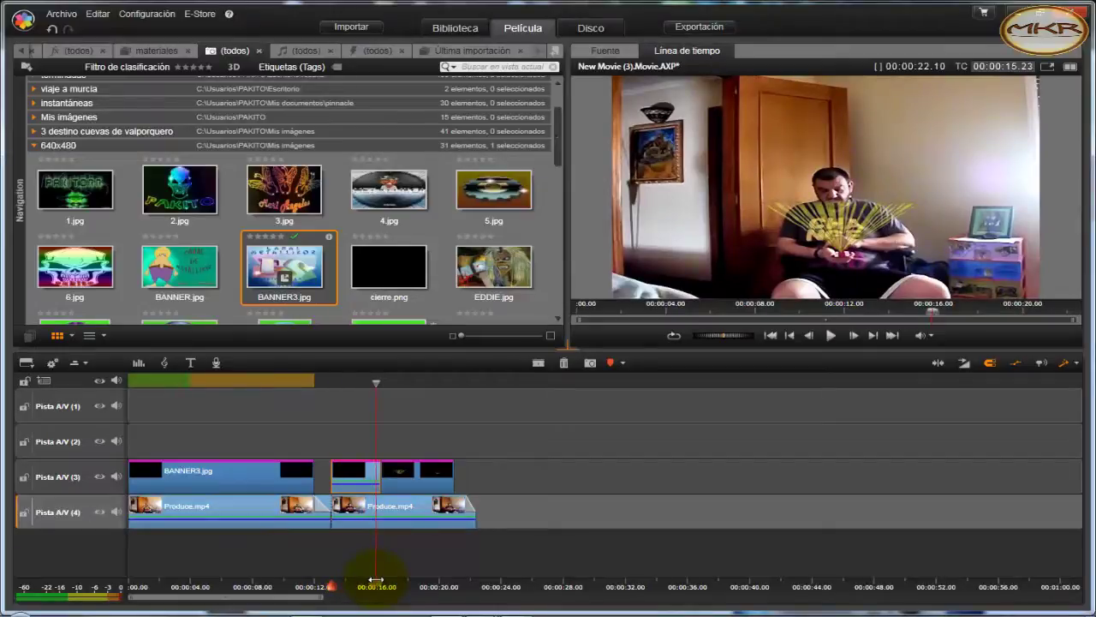
pyautogui.moveTo(376, 580); pyautogui.dragTo(377, 581)
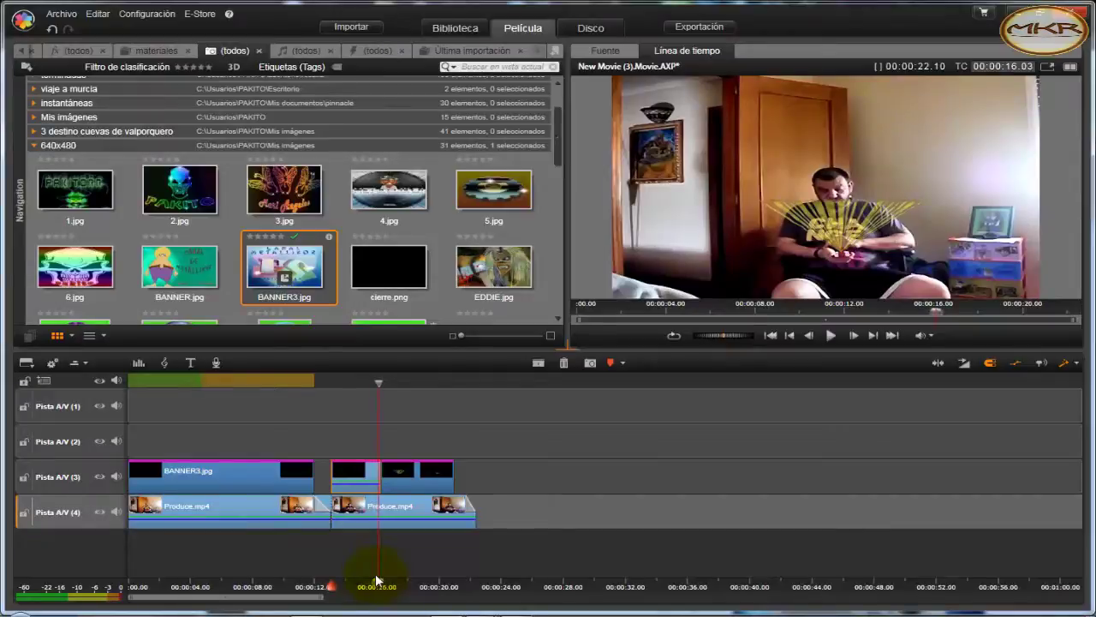
pyautogui.moveTo(375, 581); pyautogui.dragTo(377, 581)
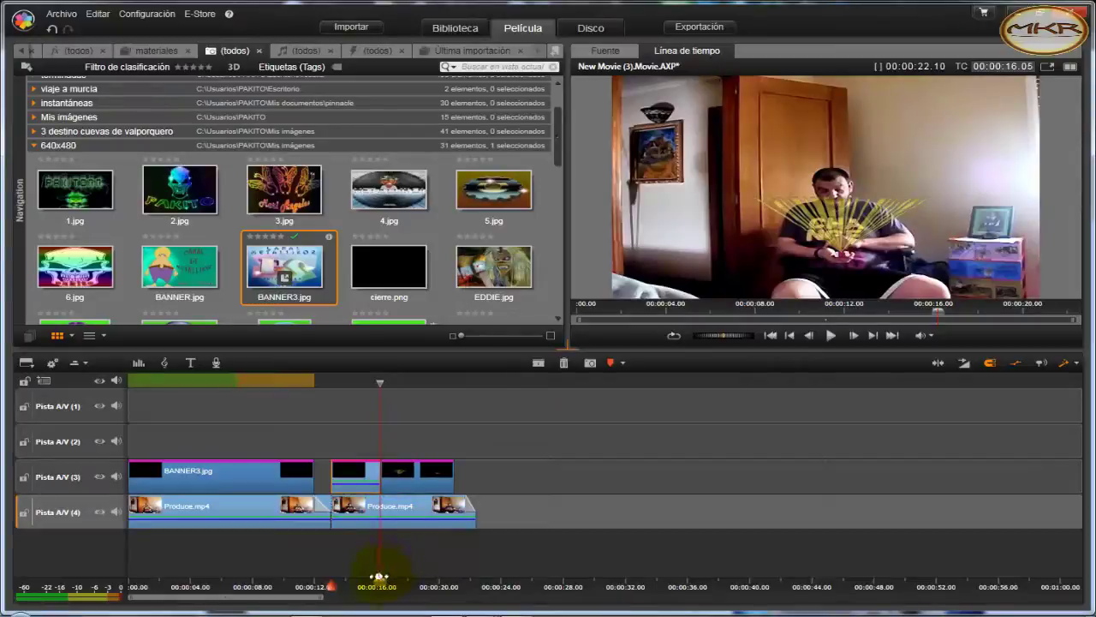
pyautogui.moveTo(379, 581); pyautogui.dragTo(354, 581)
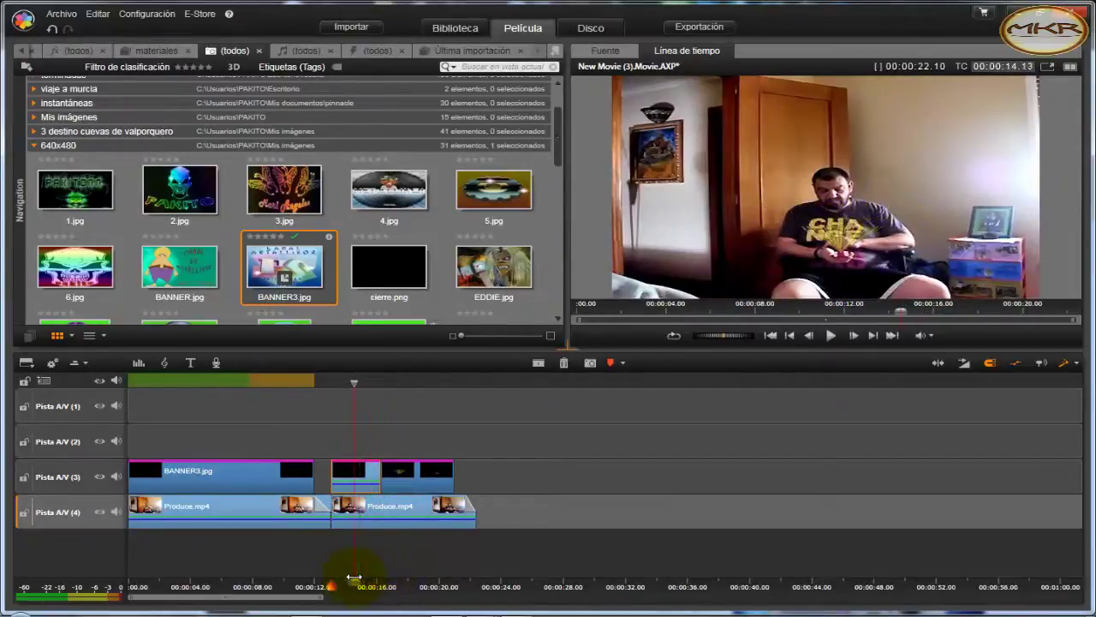
# - Open the 3D Editor GPU effect of the short light-ray clip on track Pista A/V (3) for editing
pyautogui.click(358, 481)
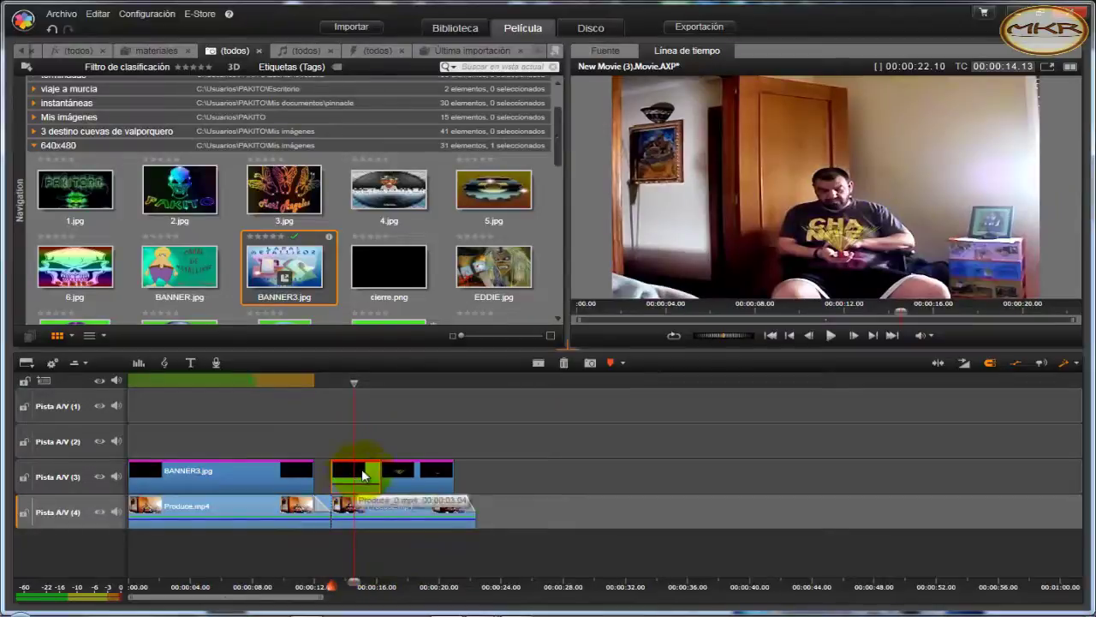
pyautogui.rightClick(362, 470)
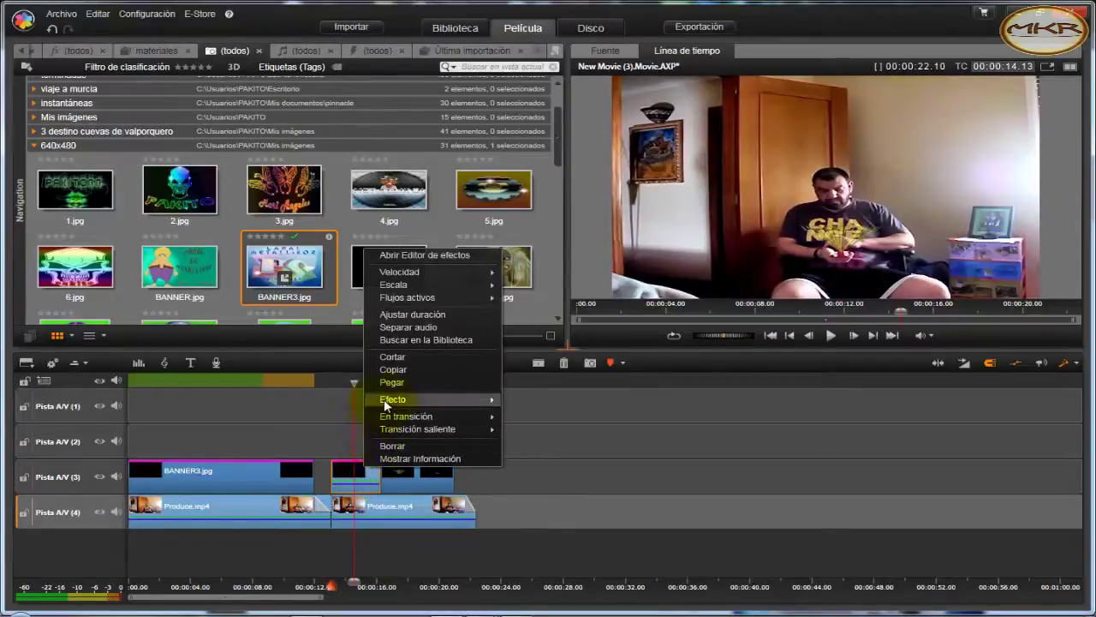
pyautogui.moveTo(388, 401)
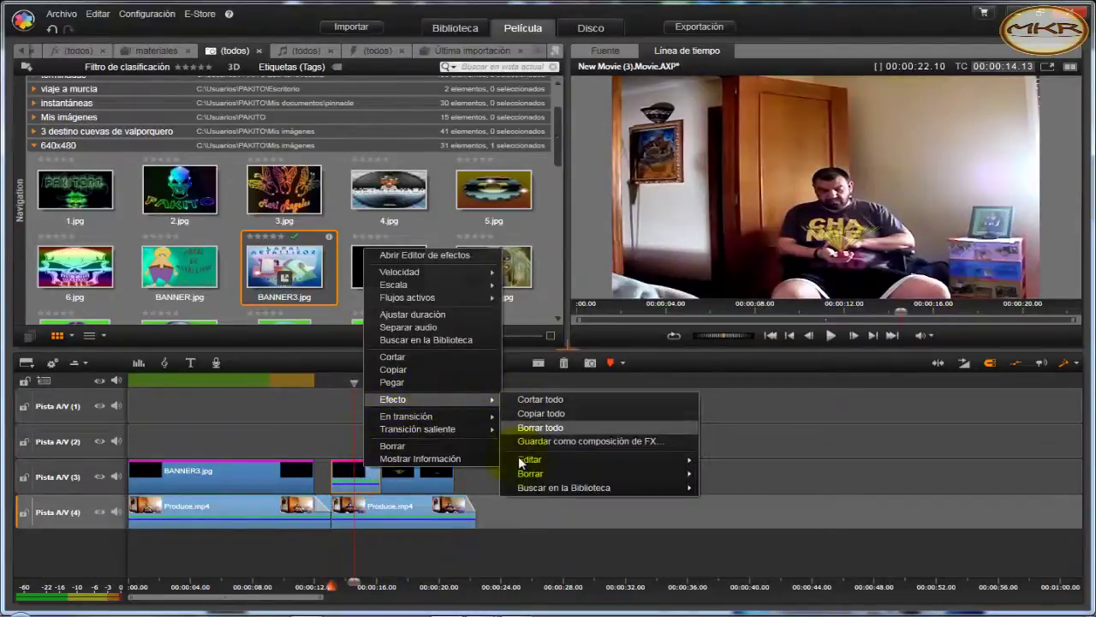
pyautogui.moveTo(524, 462)
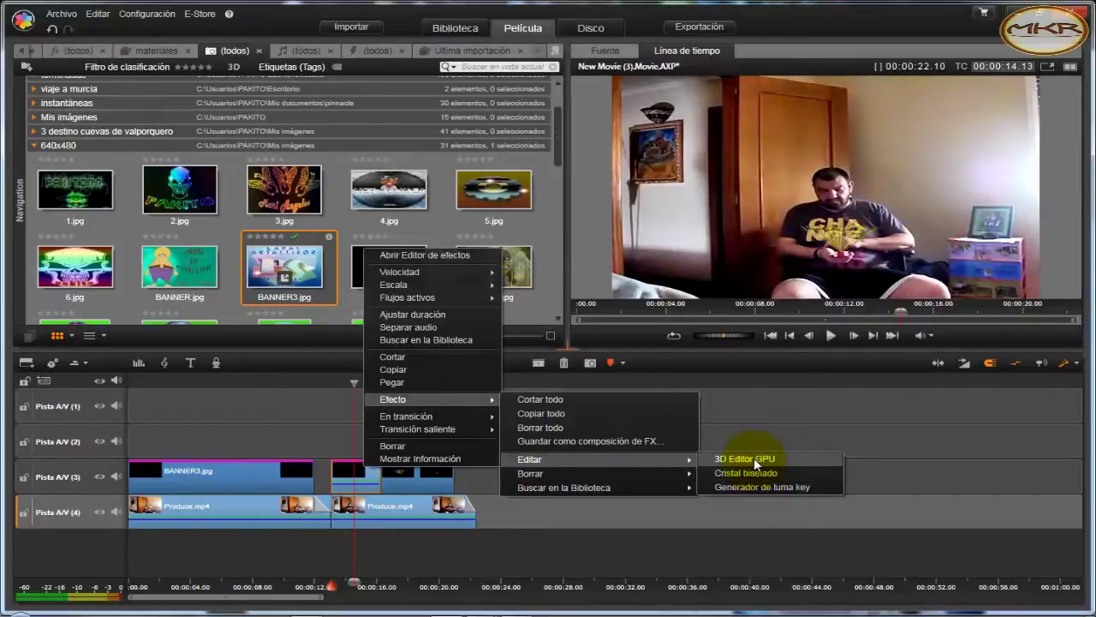
pyautogui.click(753, 458)
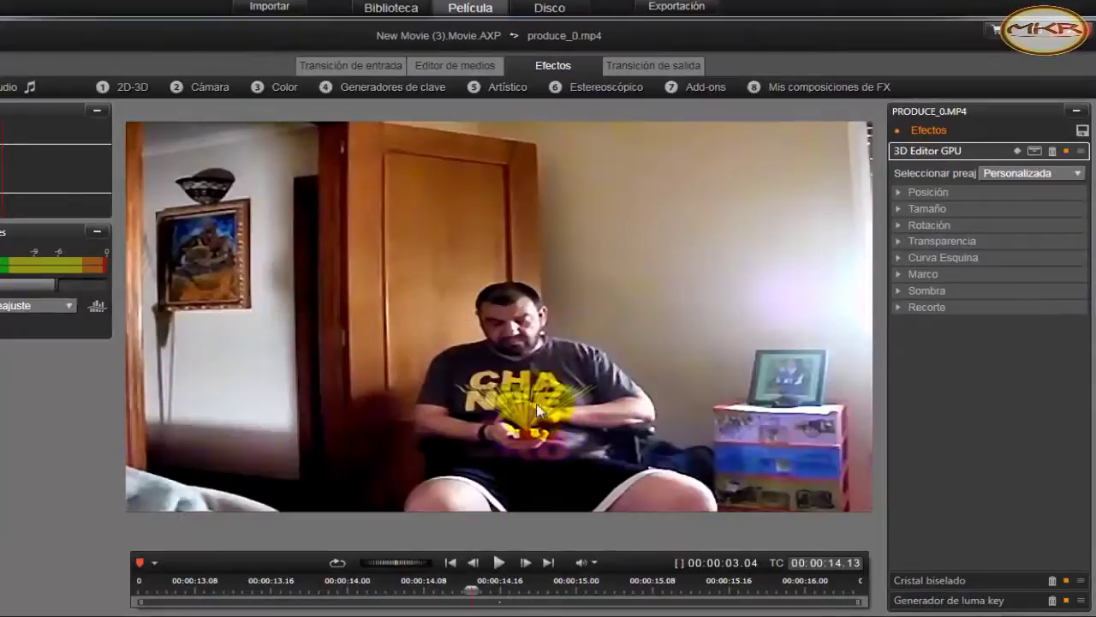
# - Examine the light-ray clip's position, size and transparency settings near its end and how the rays grow towards the last frame
pyautogui.moveTo(473, 587); pyautogui.dragTo(860, 603)
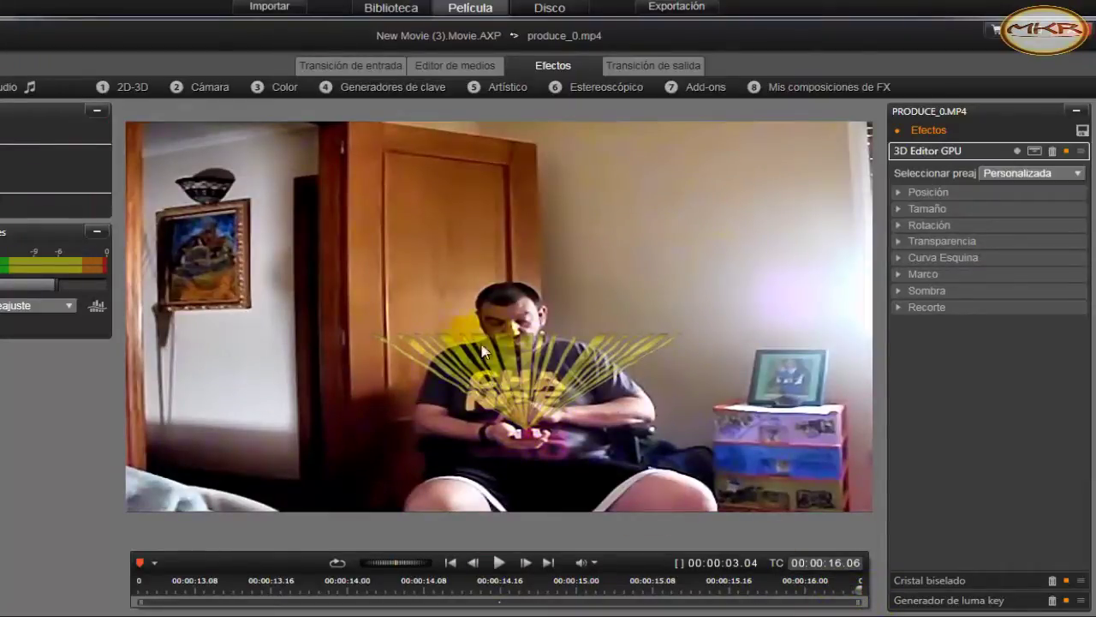
pyautogui.click(896, 190)
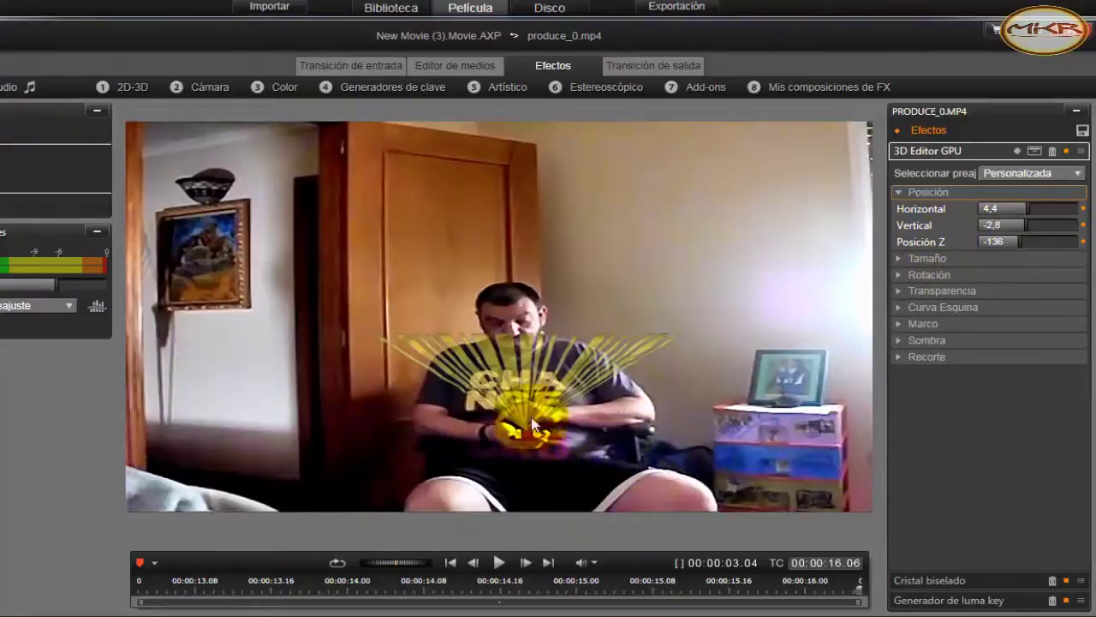
pyautogui.click(898, 258)
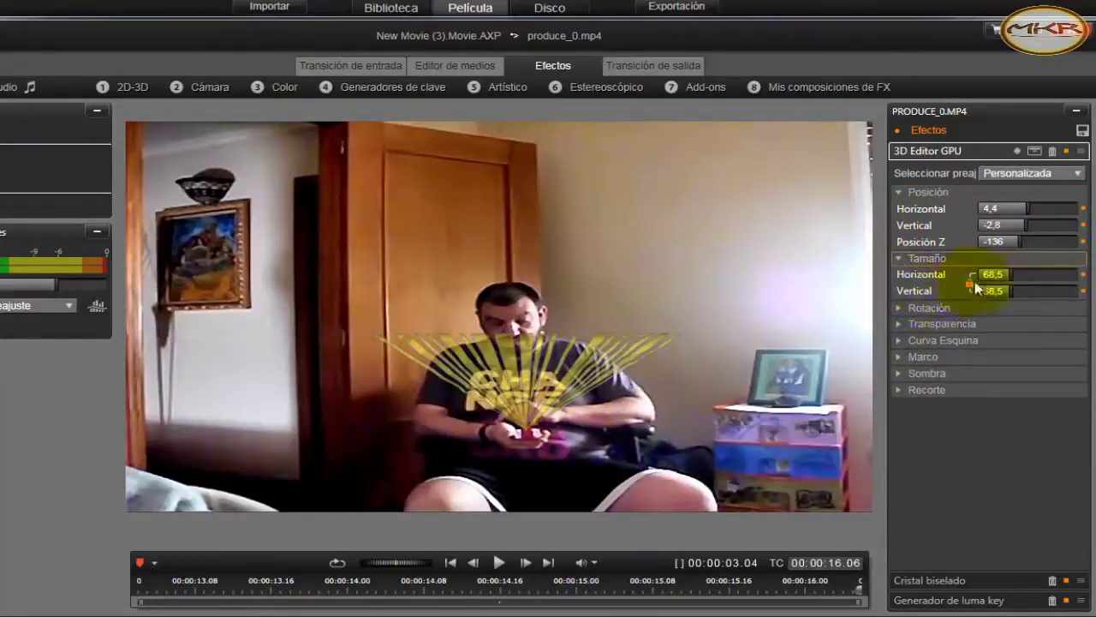
pyautogui.click(896, 325)
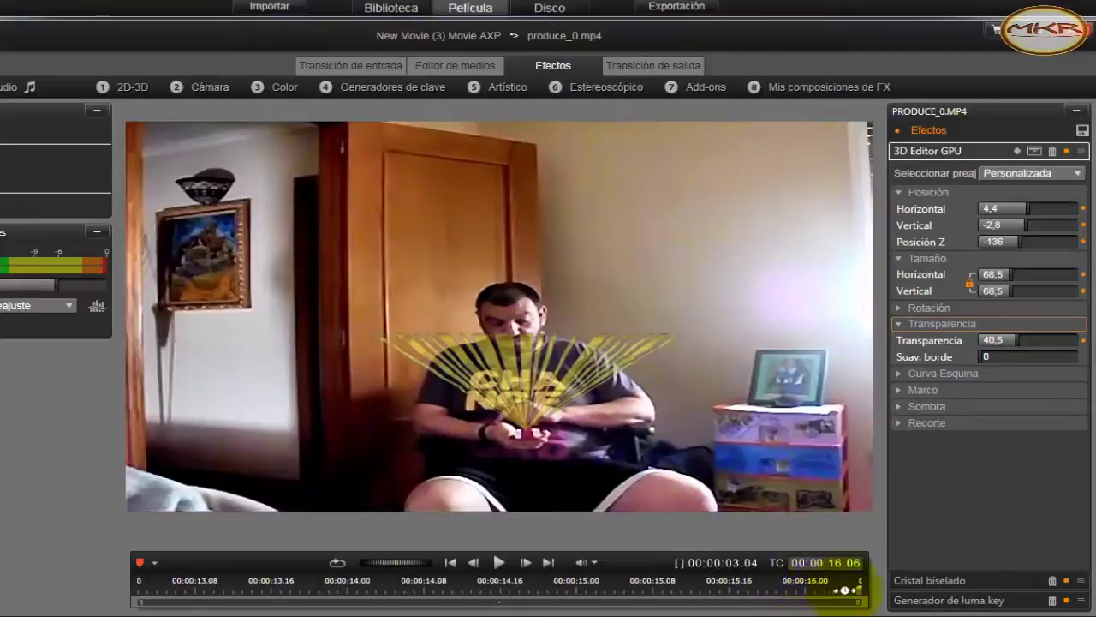
pyautogui.moveTo(846, 589); pyautogui.dragTo(747, 589)
pyautogui.moveTo(666, 584); pyautogui.dragTo(843, 595)
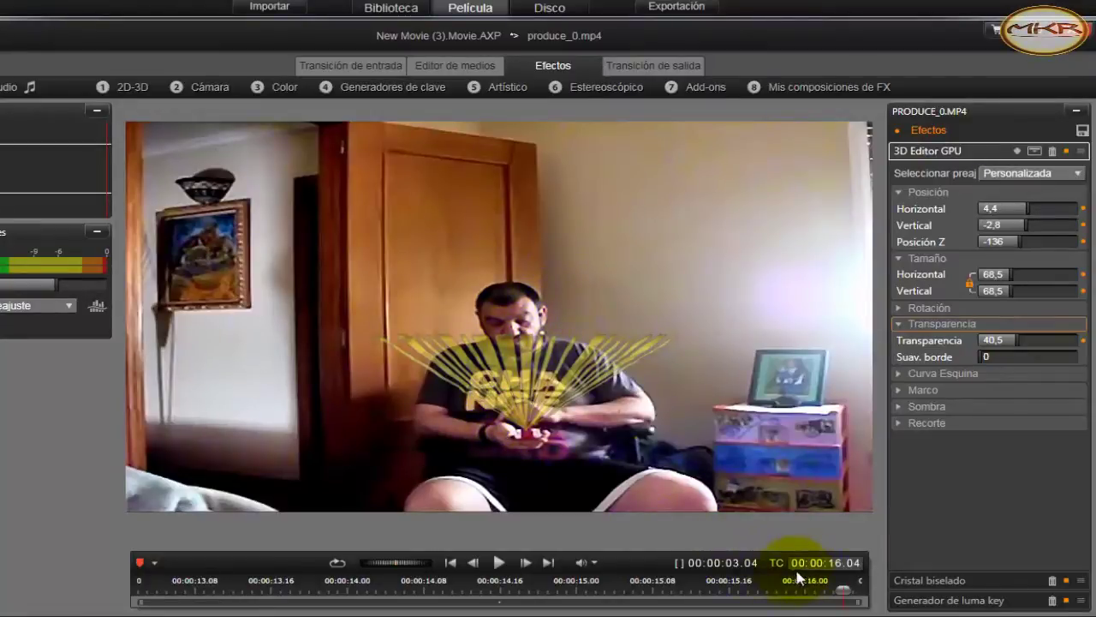
pyautogui.moveTo(842, 589)
pyautogui.mouseDown()
pyautogui.moveTo(860, 589)
pyautogui.moveTo(850, 589)
pyautogui.mouseUp()
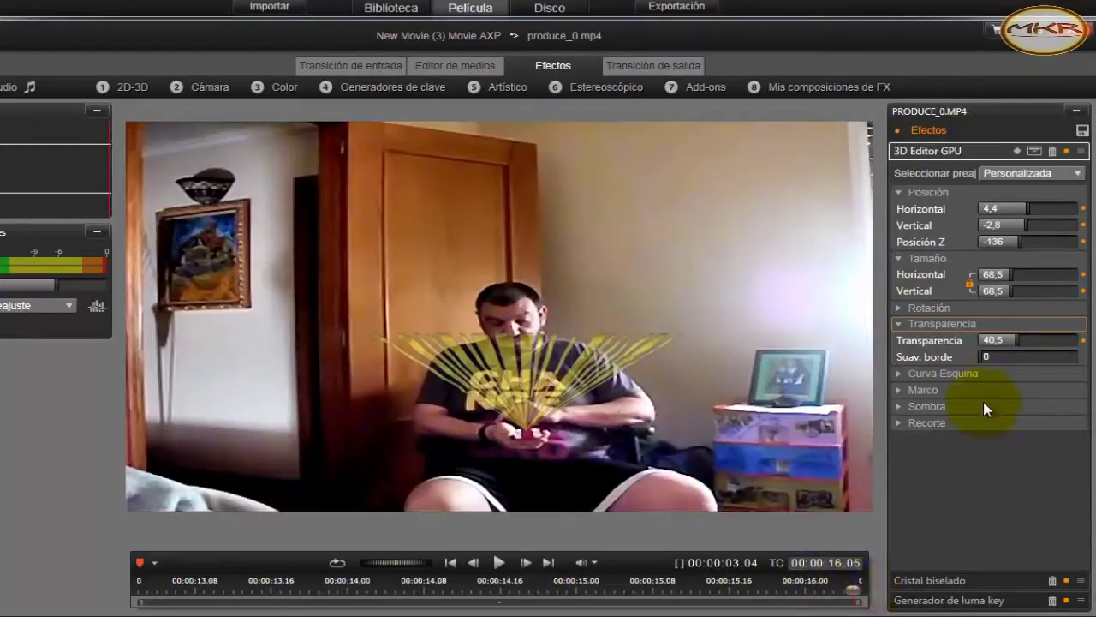
# - Examine the Cristal biselado effect's size, rotation, height, border, refraction and variation settings, and compare them with the rays in the preview
pyautogui.click(940, 580)
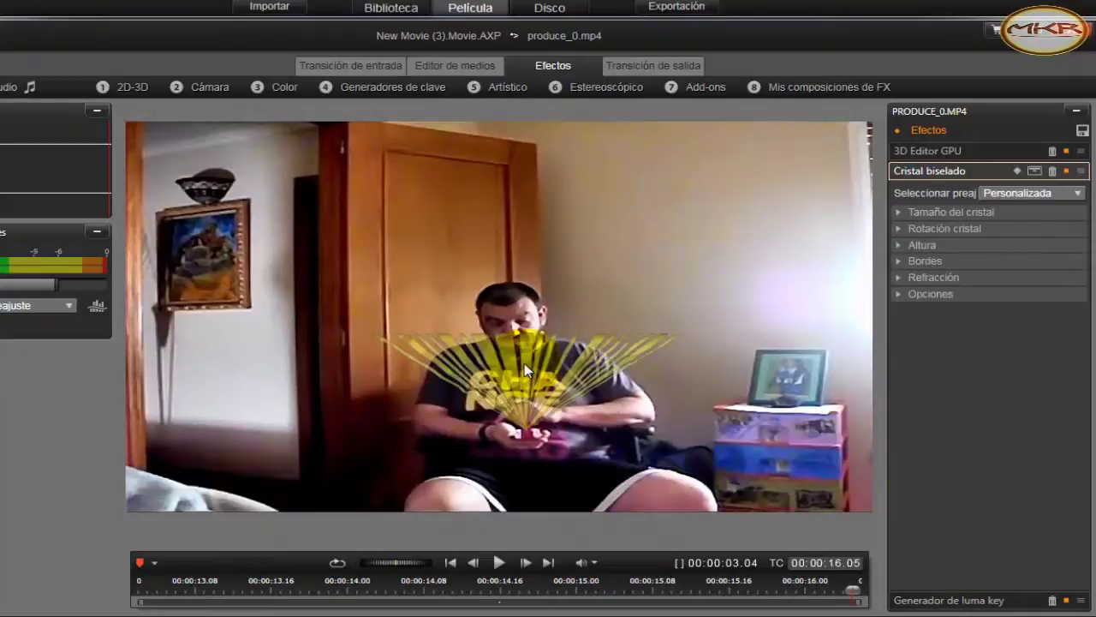
pyautogui.click(895, 211)
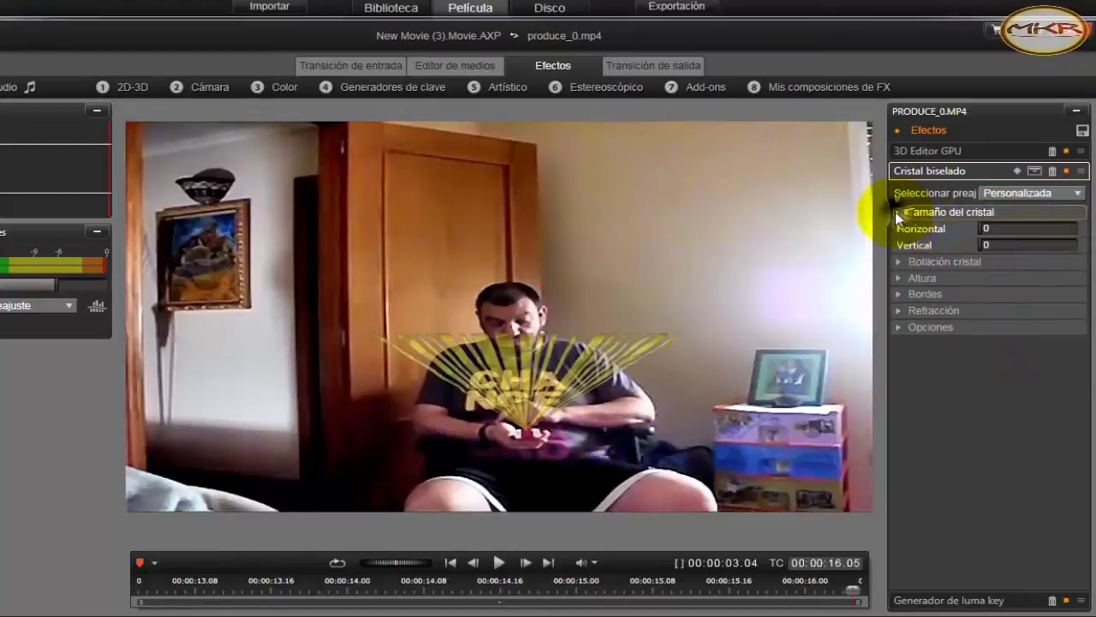
pyautogui.click(900, 262)
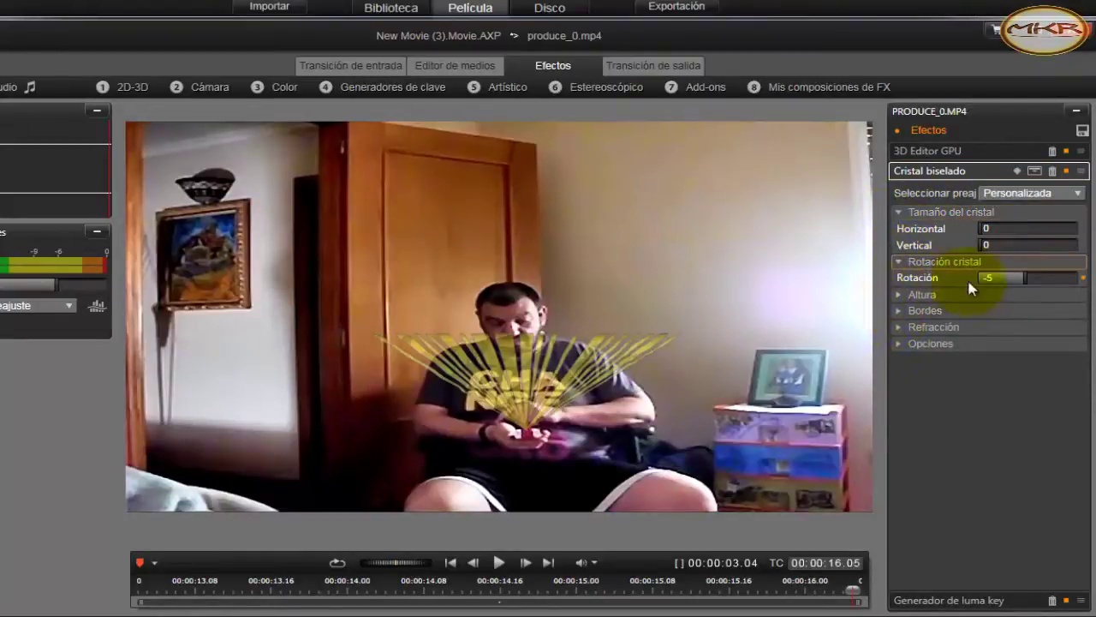
pyautogui.click(898, 295)
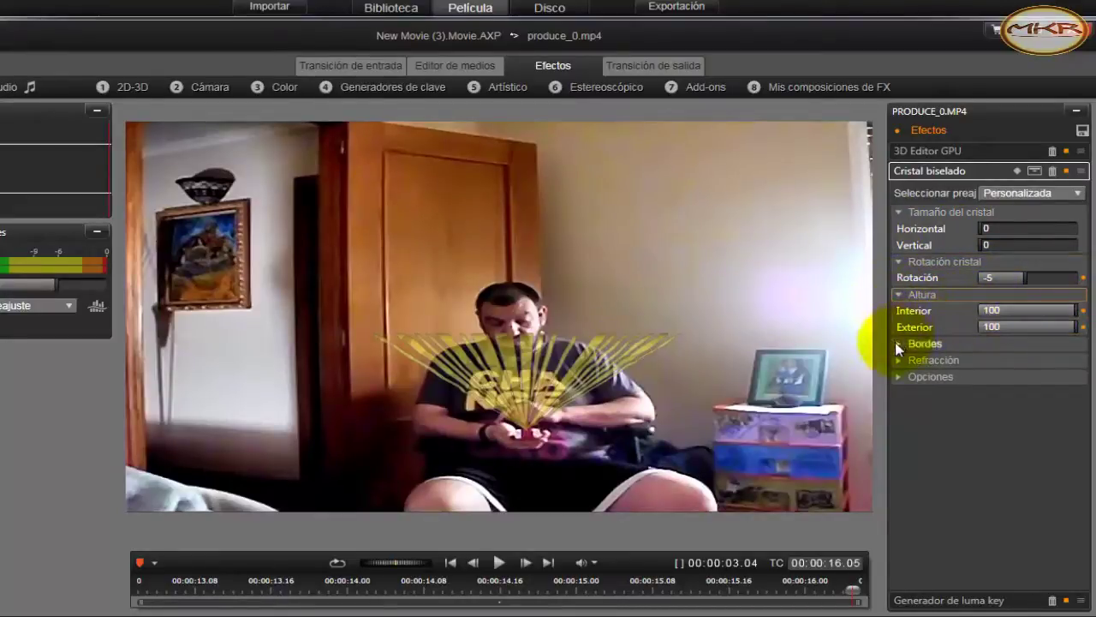
pyautogui.click(897, 344)
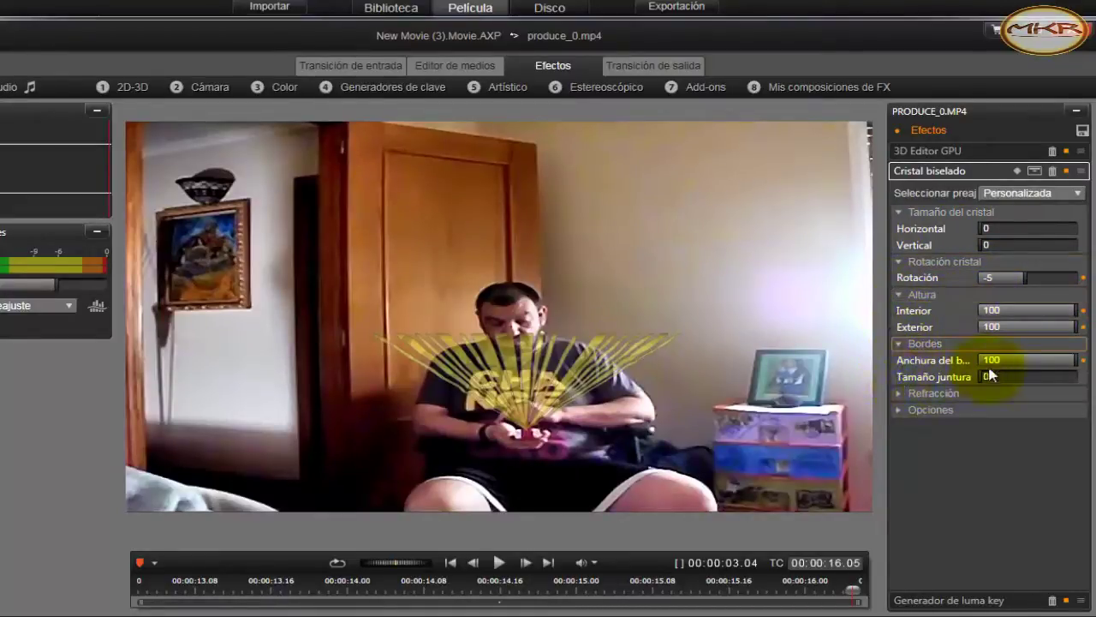
pyautogui.click(901, 396)
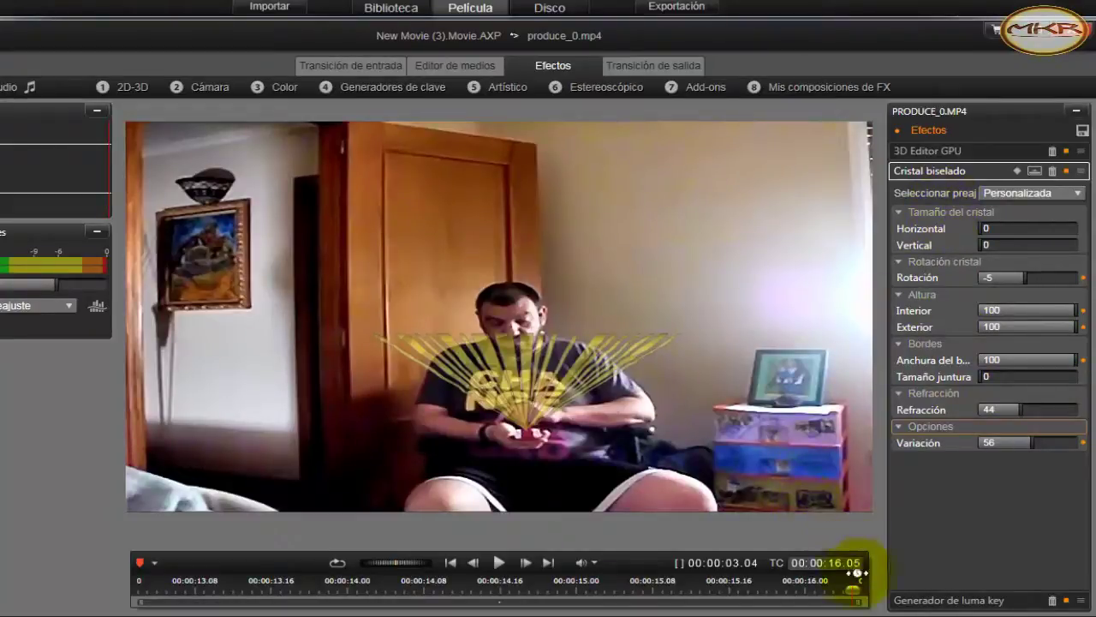
pyautogui.moveTo(857, 592); pyautogui.dragTo(795, 589)
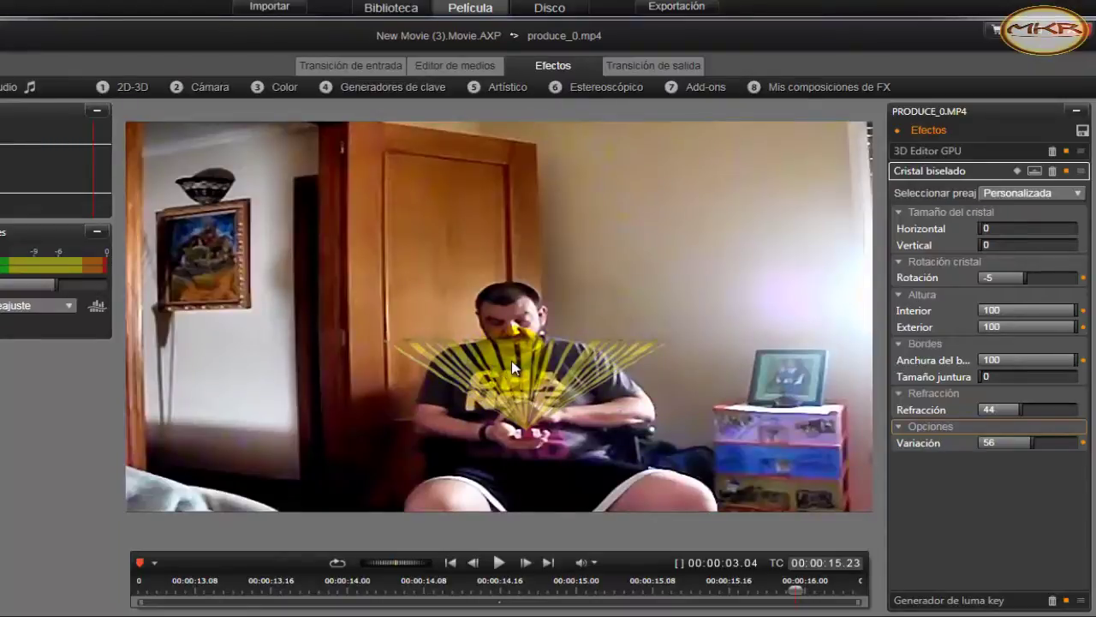
pyautogui.moveTo(511, 361); pyautogui.dragTo(595, 371)
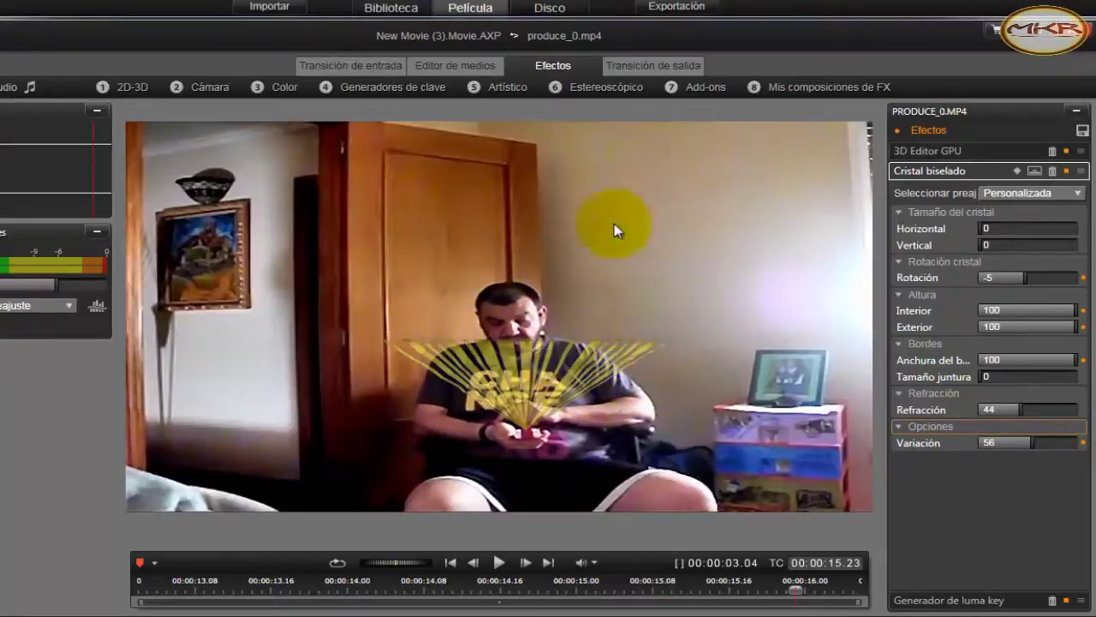
# - Browse the add-on effects in the Red Giant Filmmaker Toolkit and the Red Giant Motion Graphics Toolkit
pyautogui.click(701, 91)
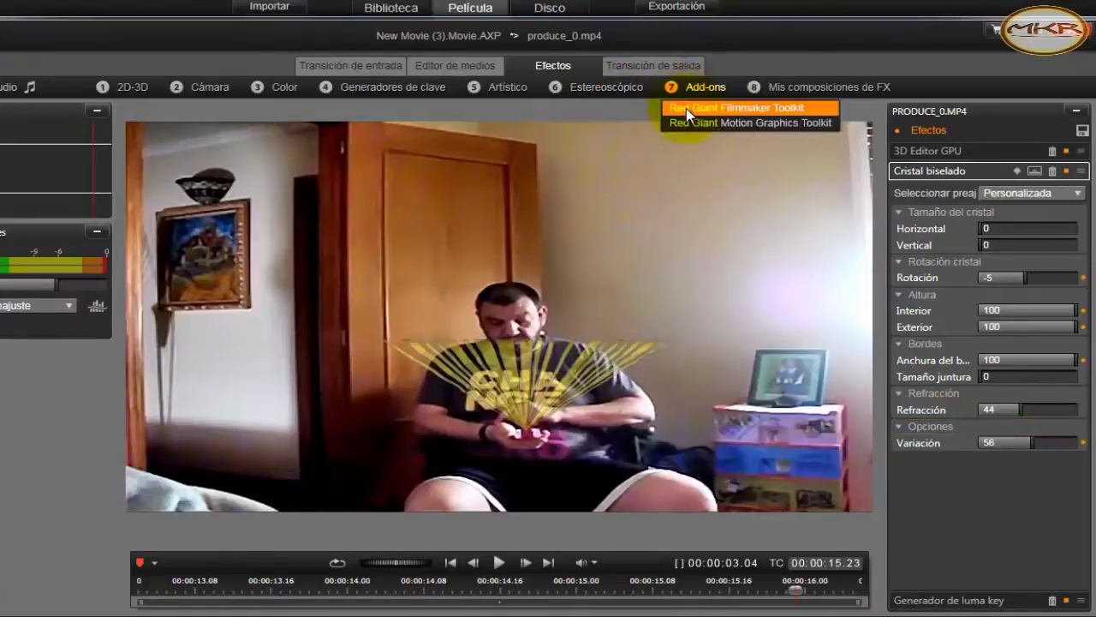
pyautogui.click(687, 108)
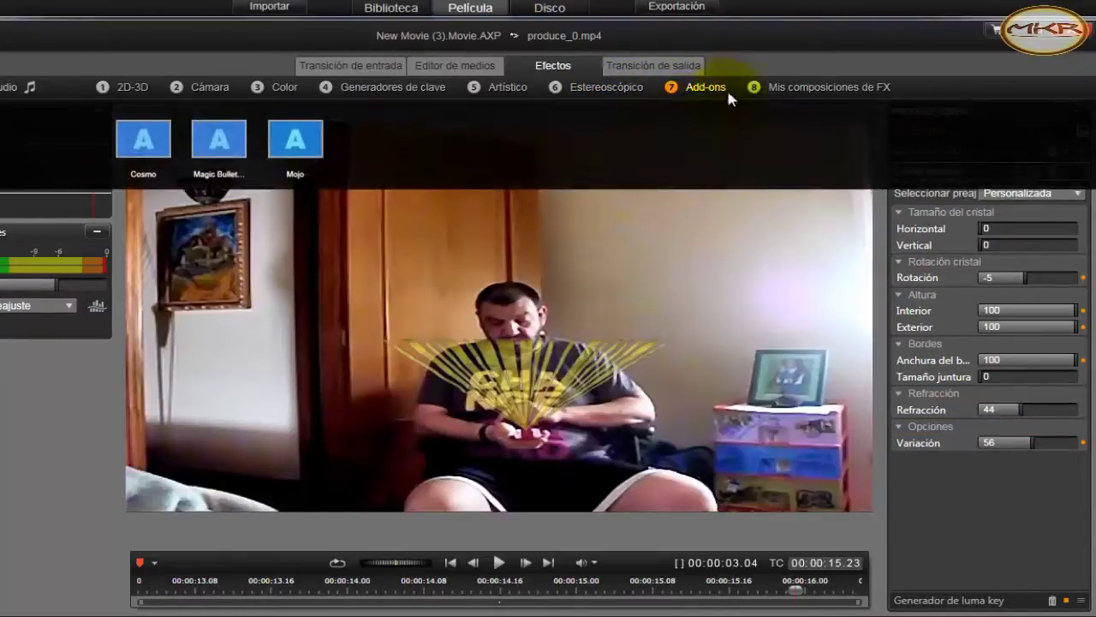
pyautogui.click(706, 84)
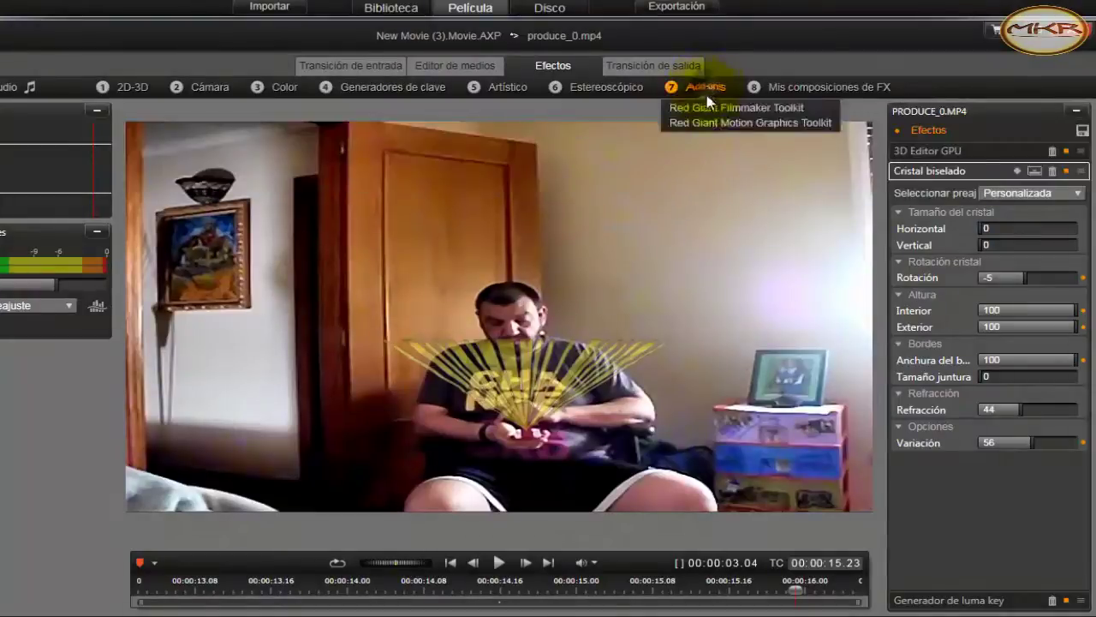
pyautogui.click(707, 121)
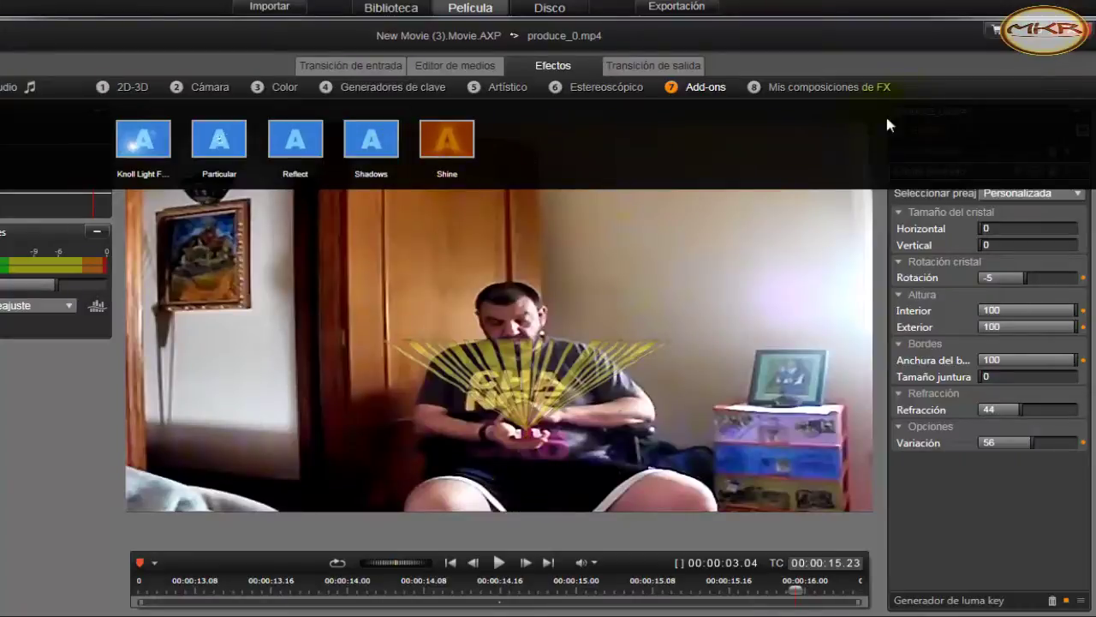
pyautogui.click(710, 90)
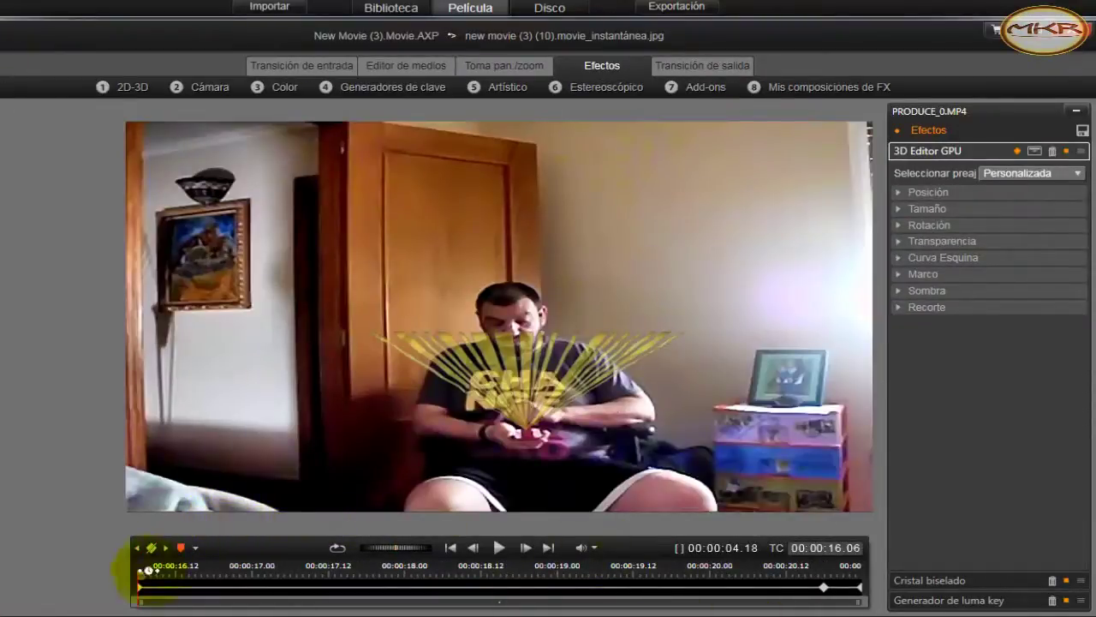
# - Go to the snapshot clip's keyframe at 00:00:20.18 and examine its 3D Editor GPU position, size and transparency settings
pyautogui.moveTo(138, 573); pyautogui.dragTo(296, 575)
pyautogui.moveTo(215, 584); pyautogui.dragTo(818, 596)
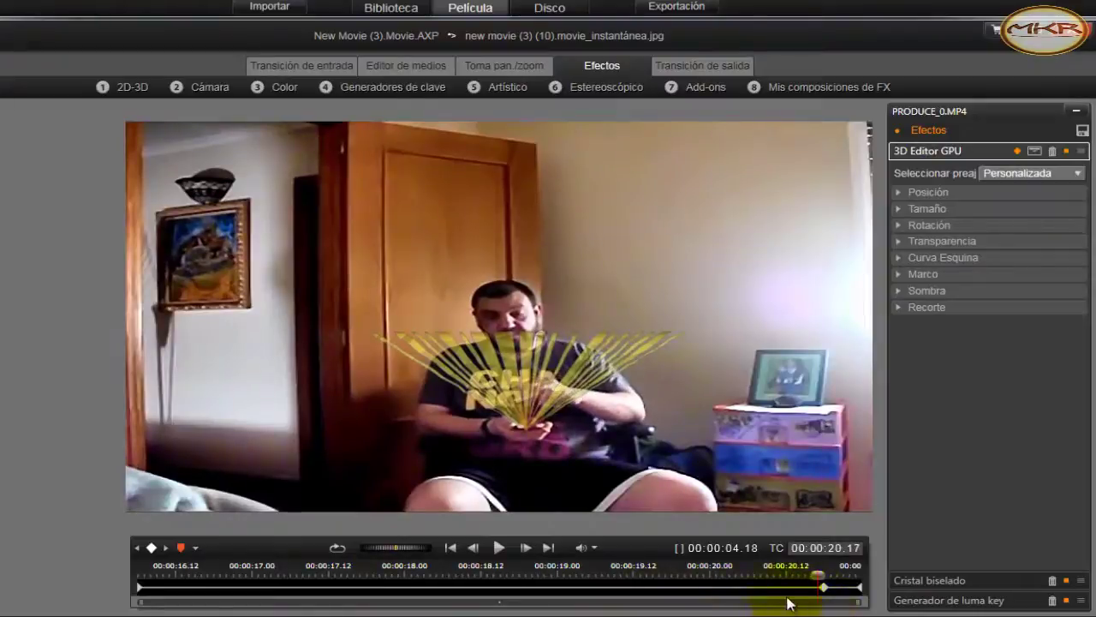
pyautogui.click(169, 553)
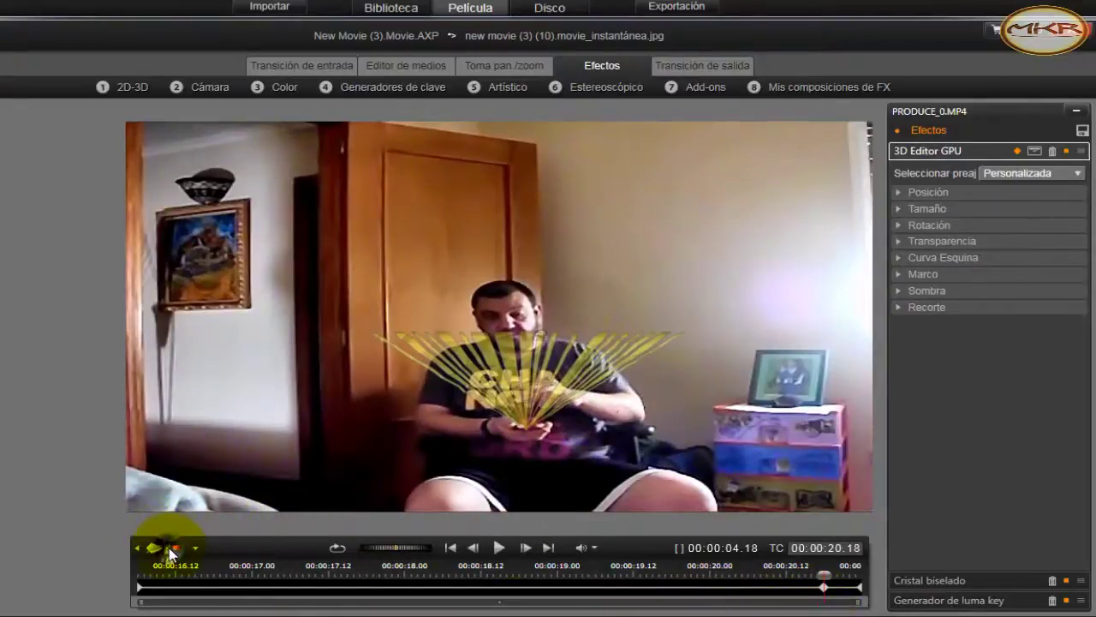
pyautogui.click(825, 588)
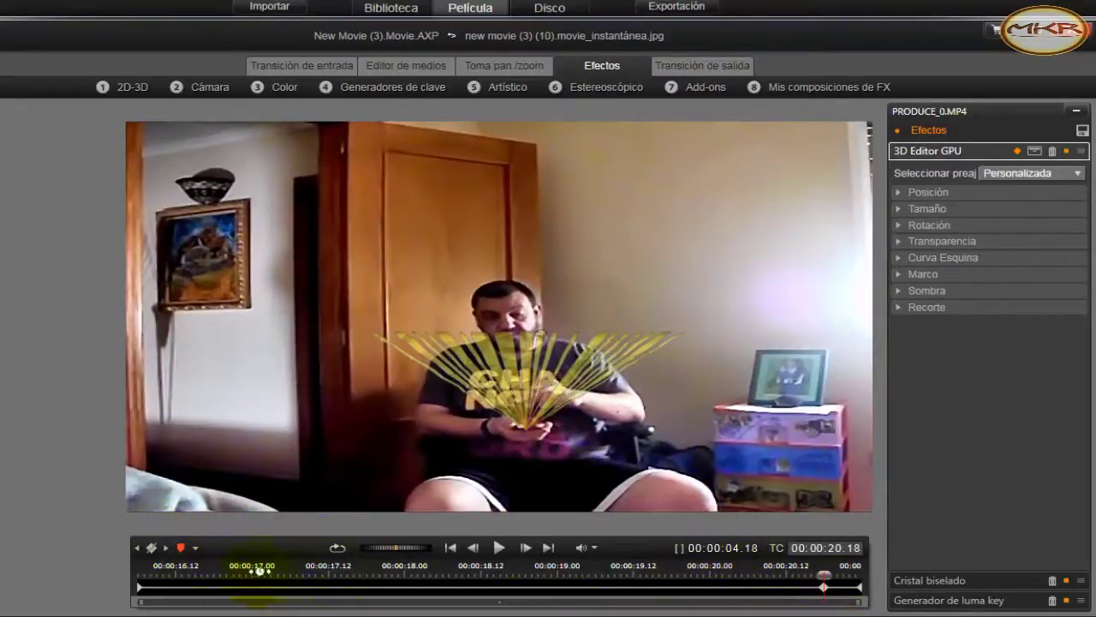
pyautogui.click(901, 193)
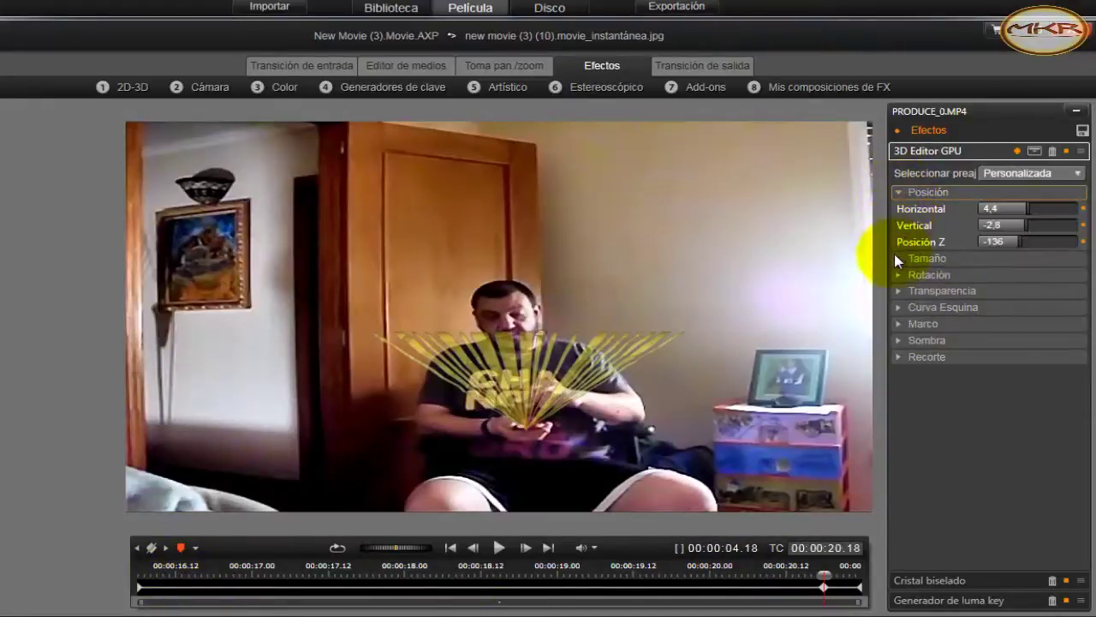
pyautogui.click(898, 258)
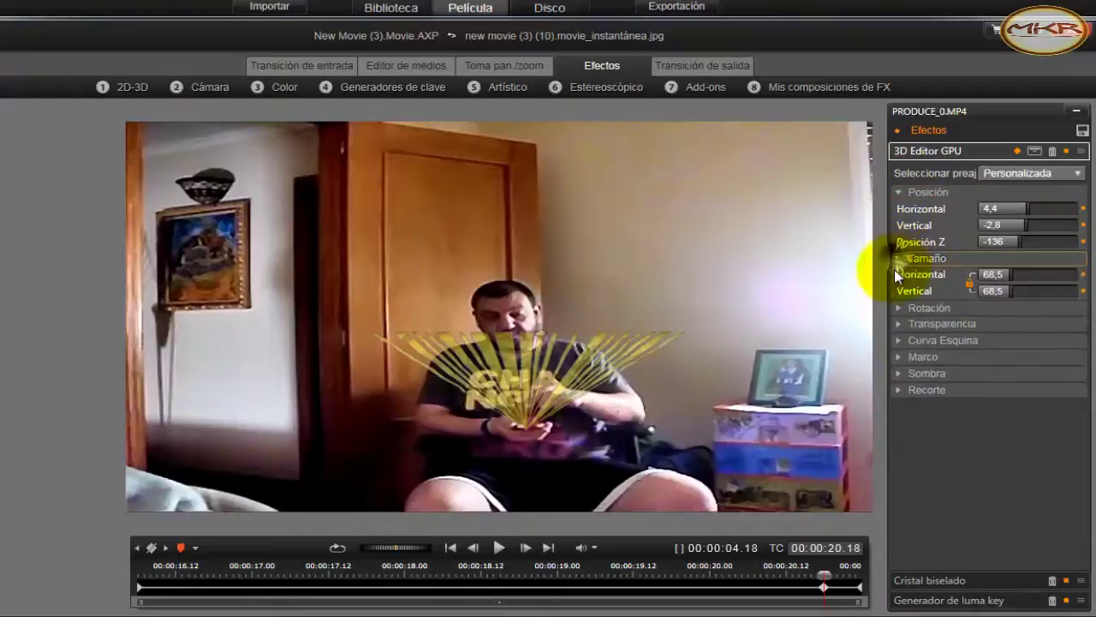
pyautogui.click(894, 325)
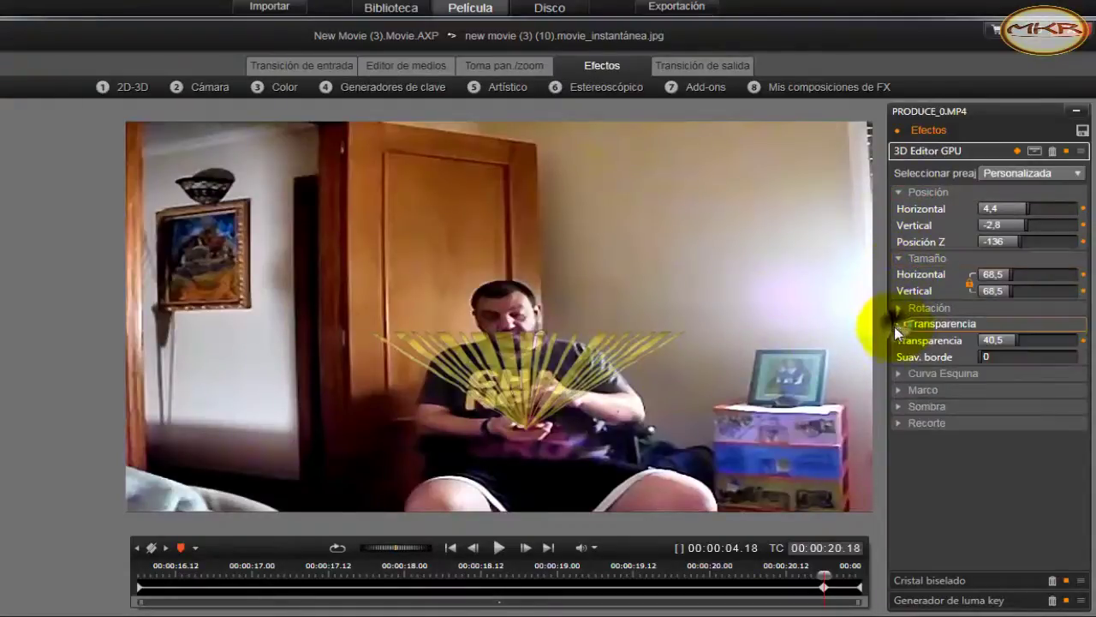
# - Examine the snapshot clip's Recorte crop settings from the keyframe at 00:00:20.18 through to the last frame at 00:00:21.00
pyautogui.click(896, 422)
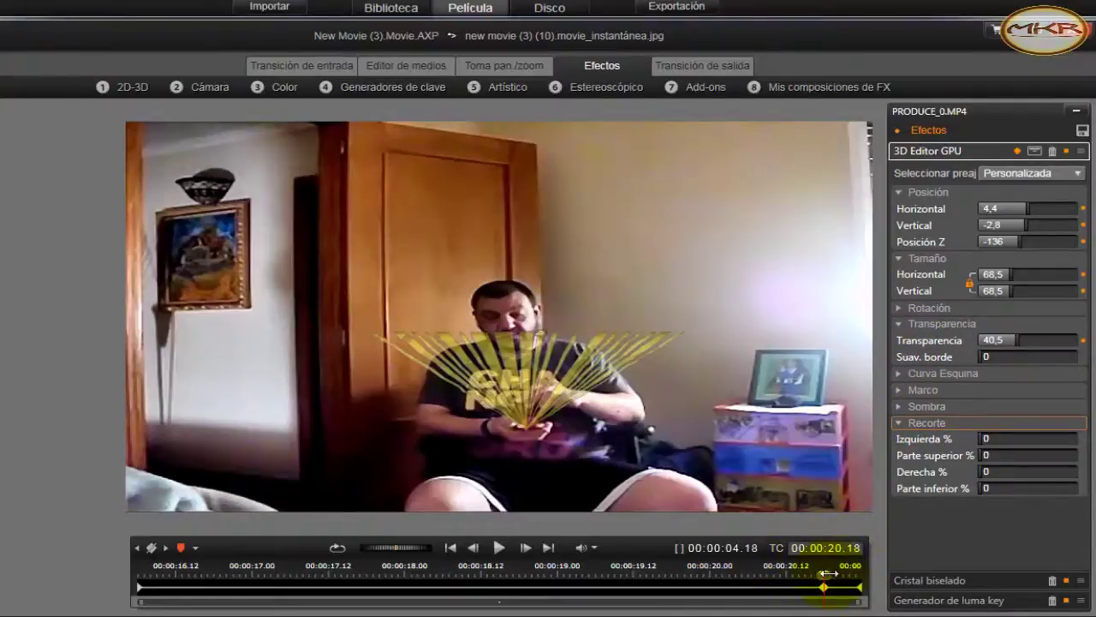
pyautogui.moveTo(824, 575); pyautogui.dragTo(842, 576)
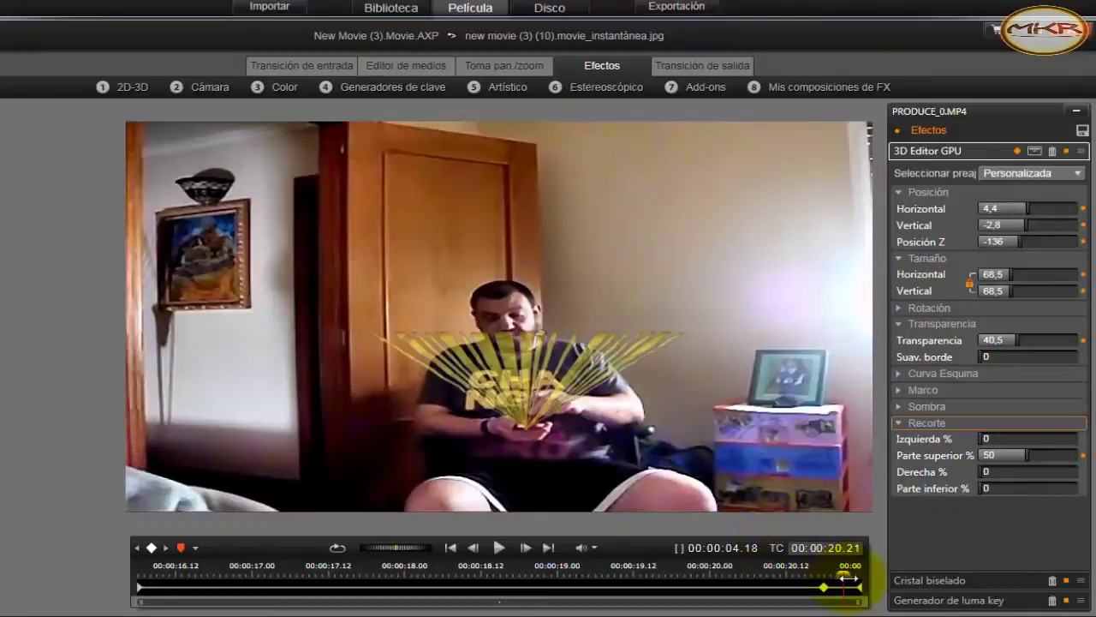
pyautogui.moveTo(845, 576); pyautogui.dragTo(855, 575)
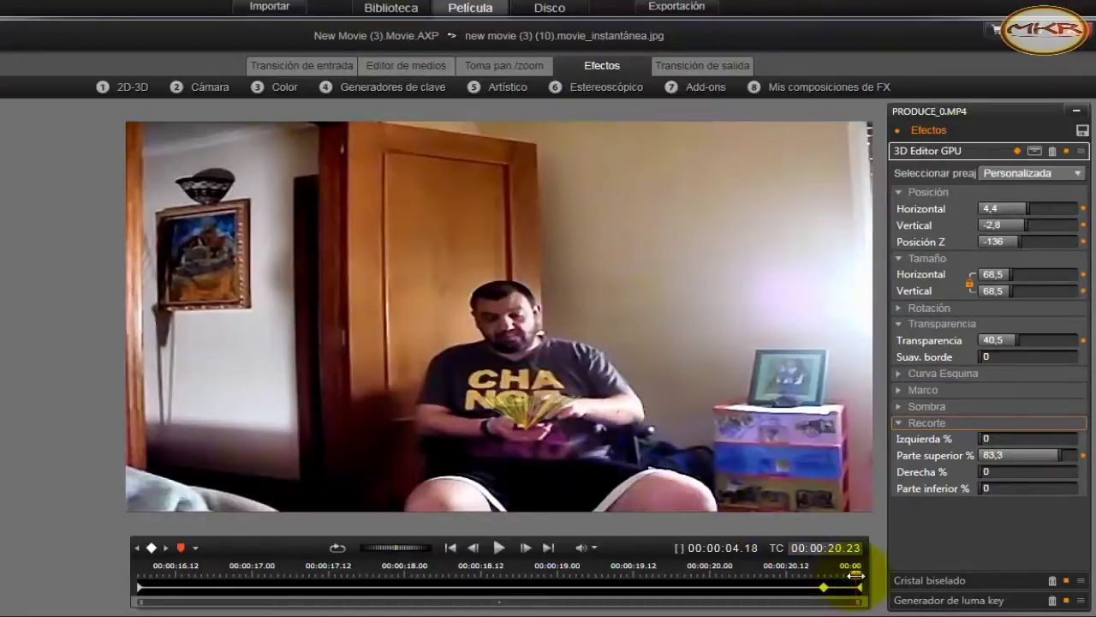
pyautogui.moveTo(858, 577); pyautogui.dragTo(860, 577)
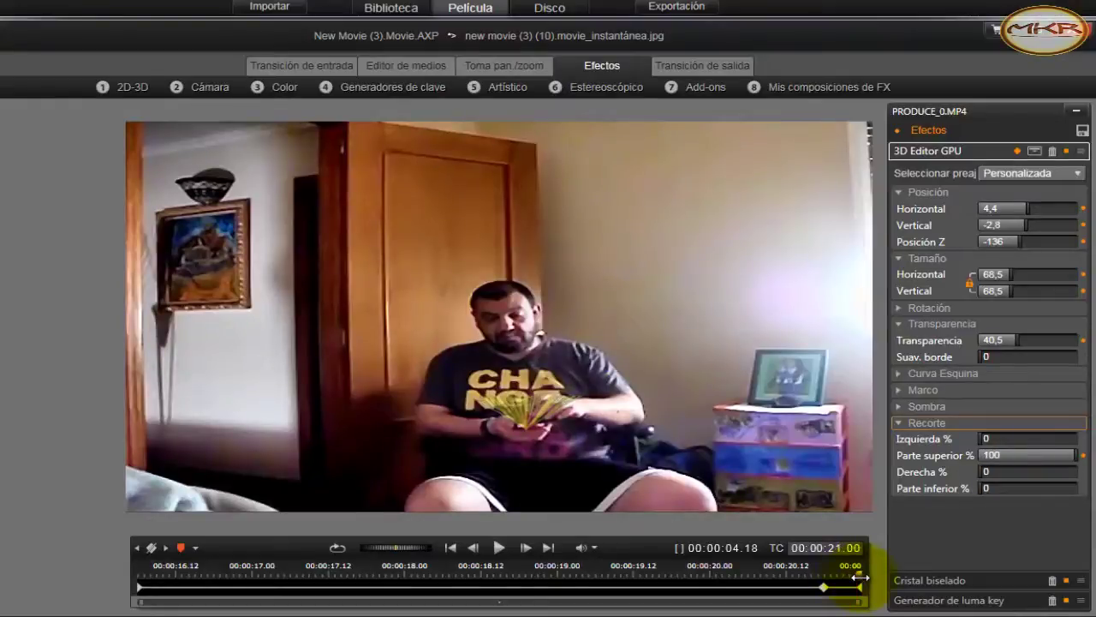
# - Compare how the top crop hides the rays between the last two keyframes, and close the effects editor
pyautogui.click(550, 546)
pyautogui.click(824, 588)
pyautogui.click(861, 579)
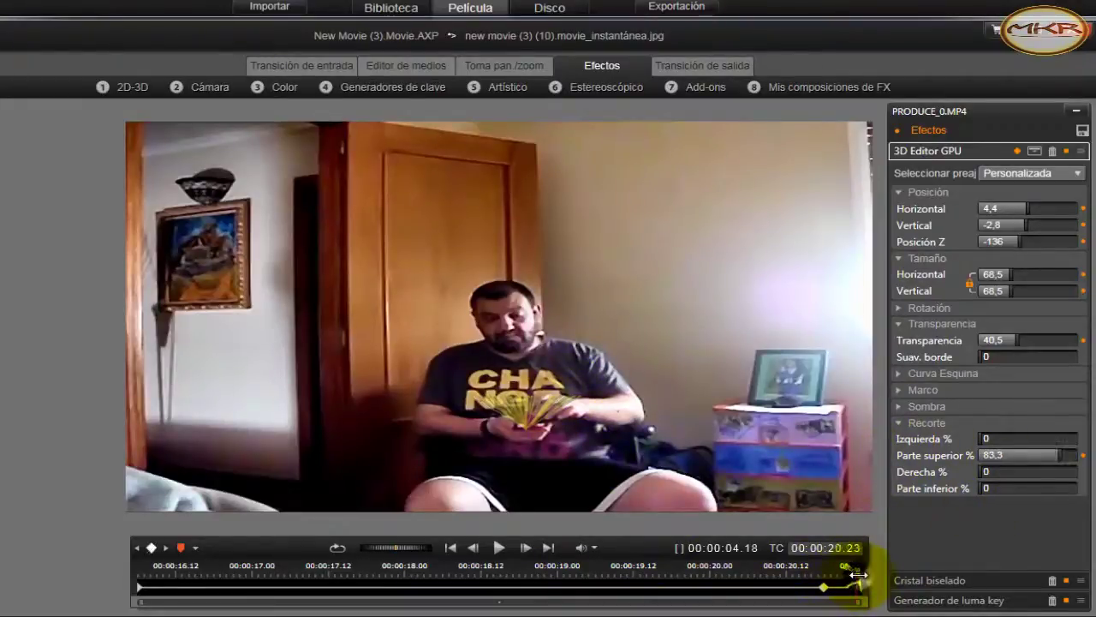
pyautogui.click(787, 572)
pyautogui.moveTo(757, 575); pyautogui.dragTo(868, 580)
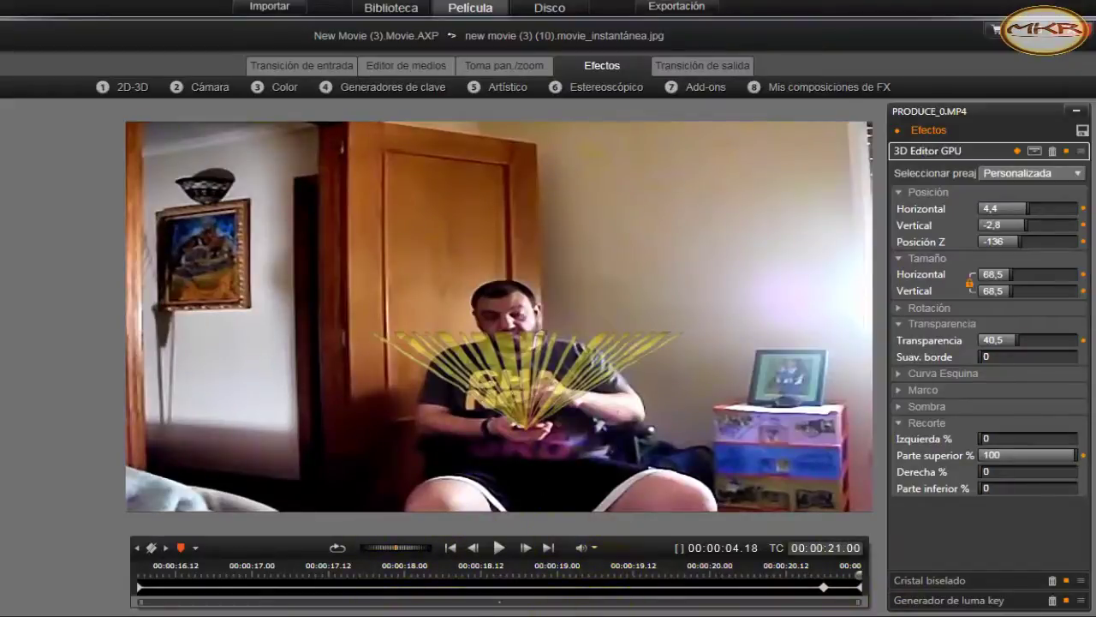
pyautogui.press('Return')
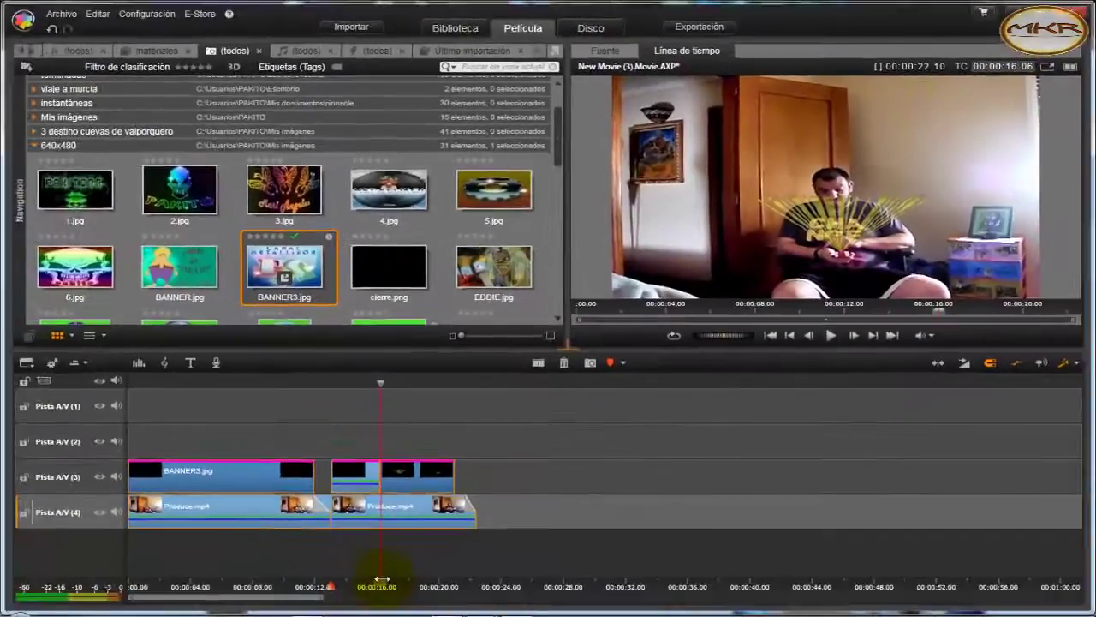
# - Review the light rays in the movie from 00:00:16.06 to 00:00:21.00, and go back to 00:00:11.03
pyautogui.moveTo(340, 616); pyautogui.dragTo(450, 585)
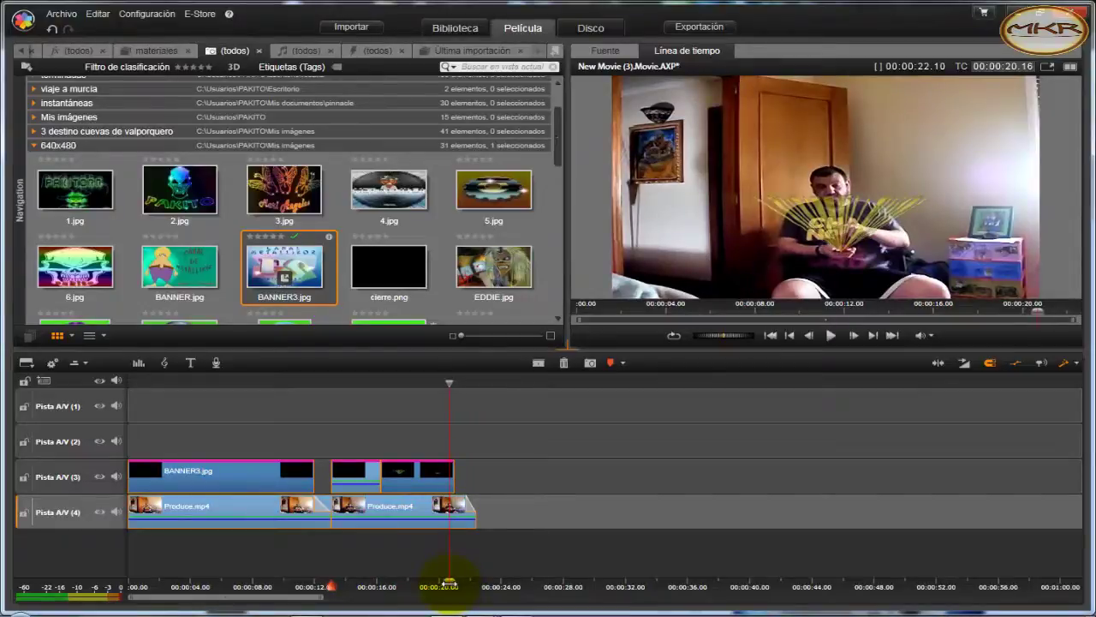
pyautogui.moveTo(450, 585); pyautogui.dragTo(452, 585)
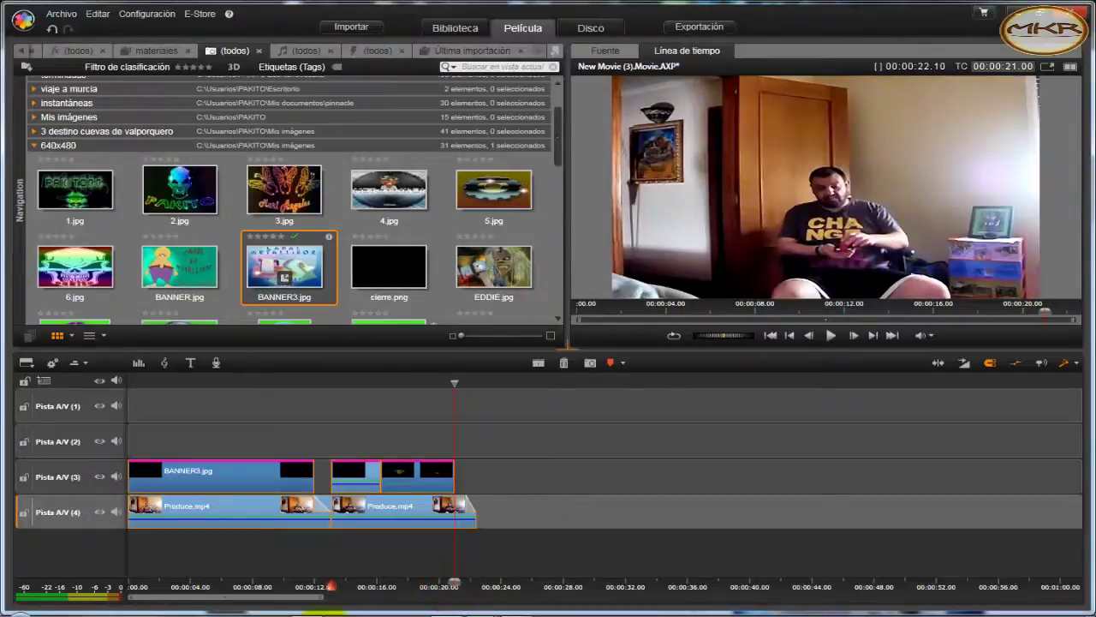
pyautogui.moveTo(452, 583); pyautogui.dragTo(301, 575)
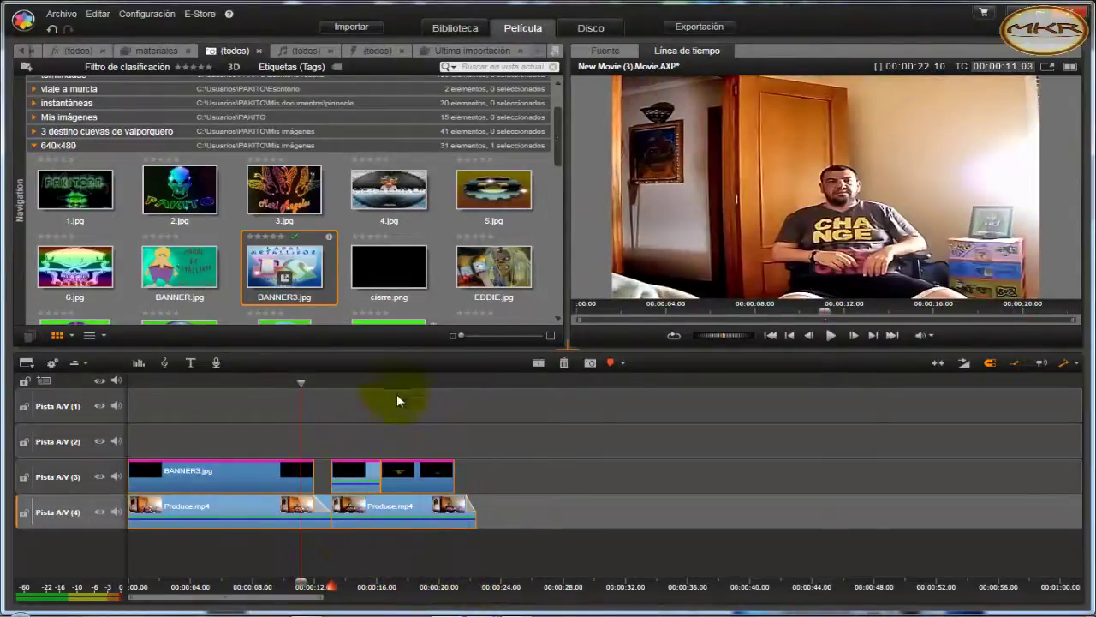
# - Examine the commands available for the video clip and the snapshot clip on track 3, including Copiar todo for effects
pyautogui.rightClick(354, 477)
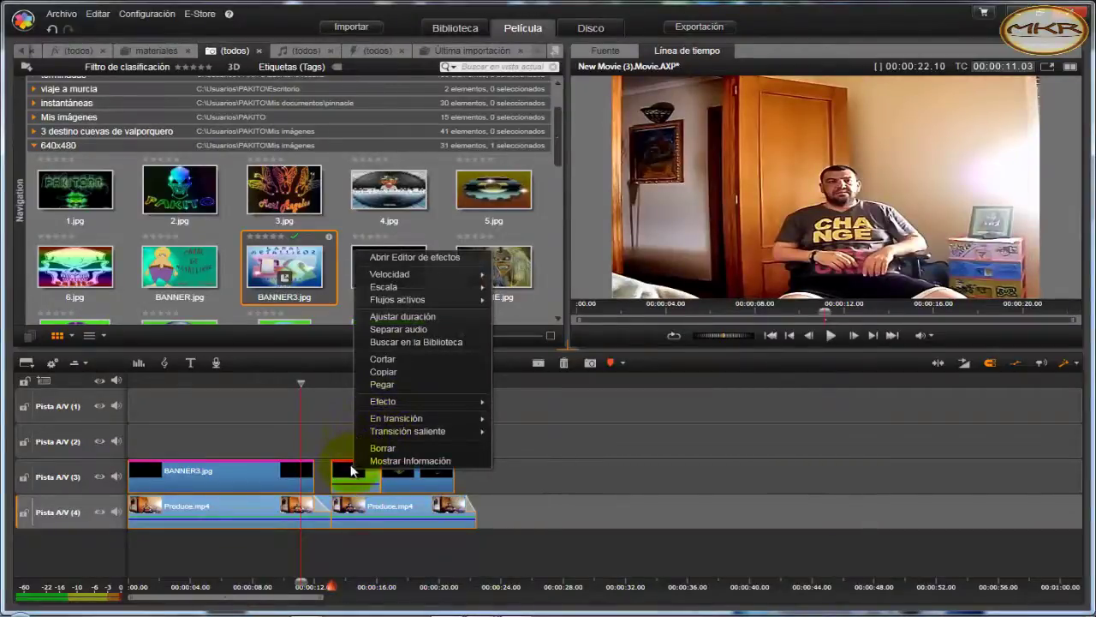
pyautogui.moveTo(479, 401)
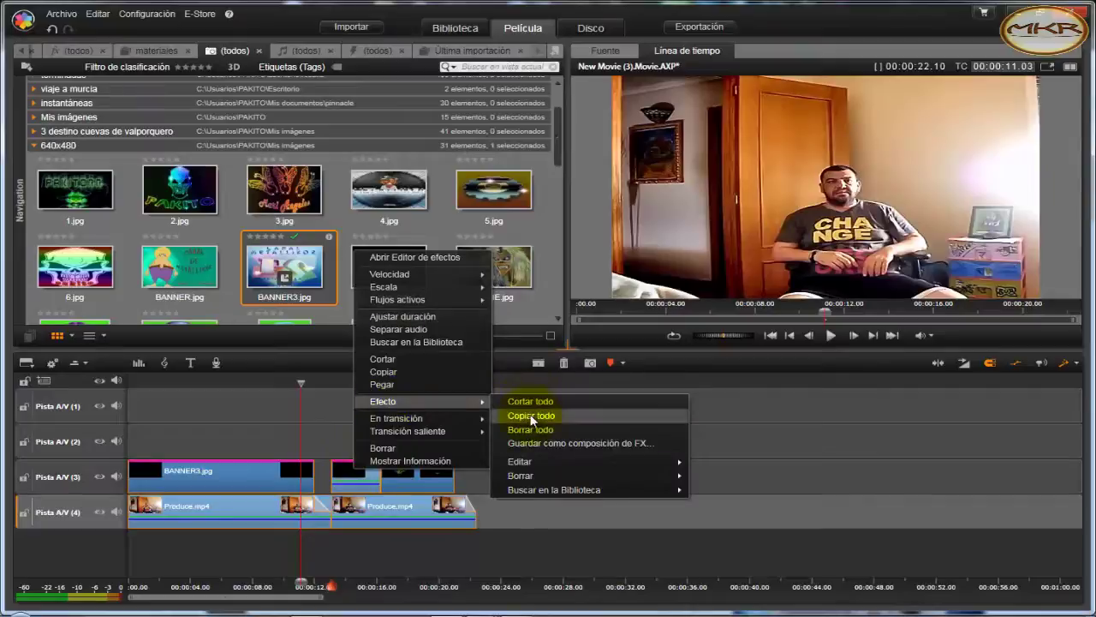
pyautogui.click(756, 433)
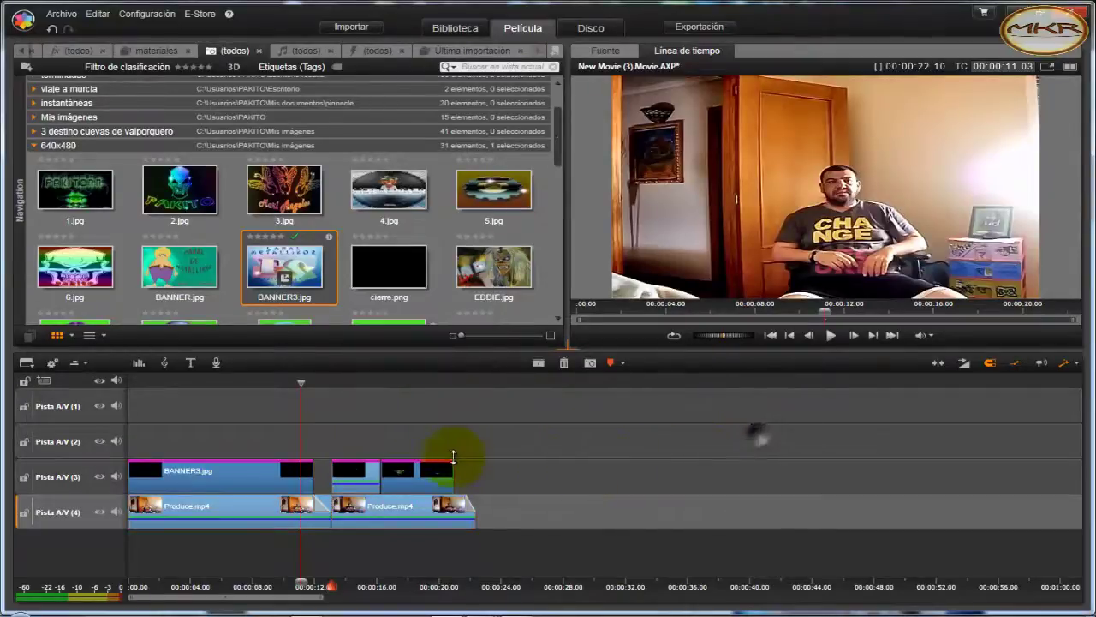
pyautogui.rightClick(412, 476)
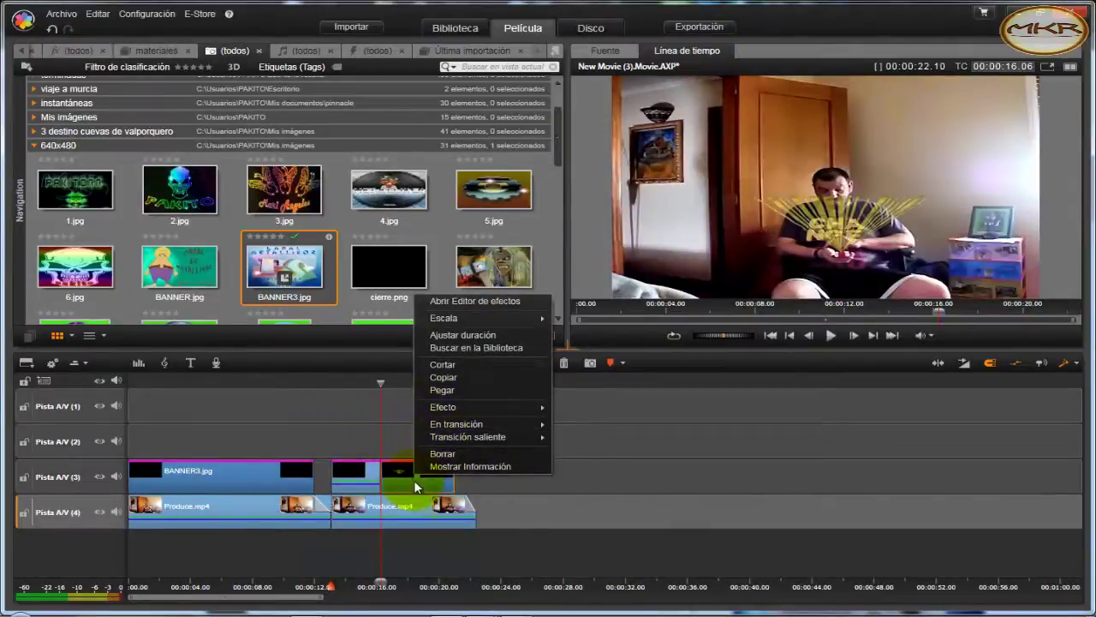
pyautogui.click(580, 440)
# - Review the light rays from 00:00:16.06 onward, and switch to the browser showing the Sony Vegas Hologramas video on YouTube
pyautogui.click(382, 582)
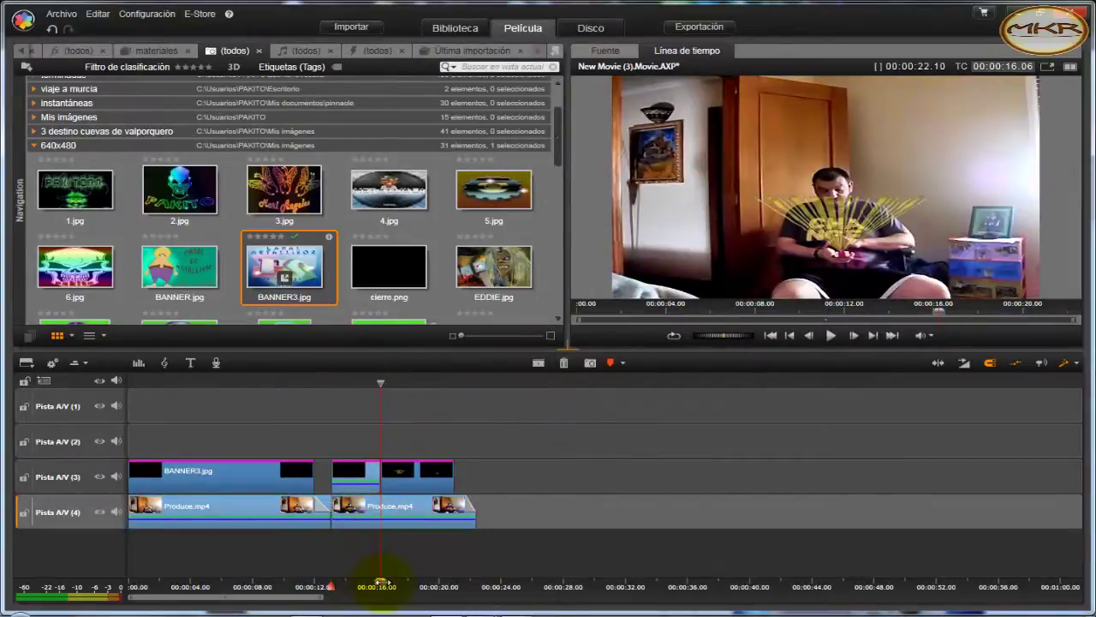
pyautogui.moveTo(382, 582); pyautogui.dragTo(428, 578)
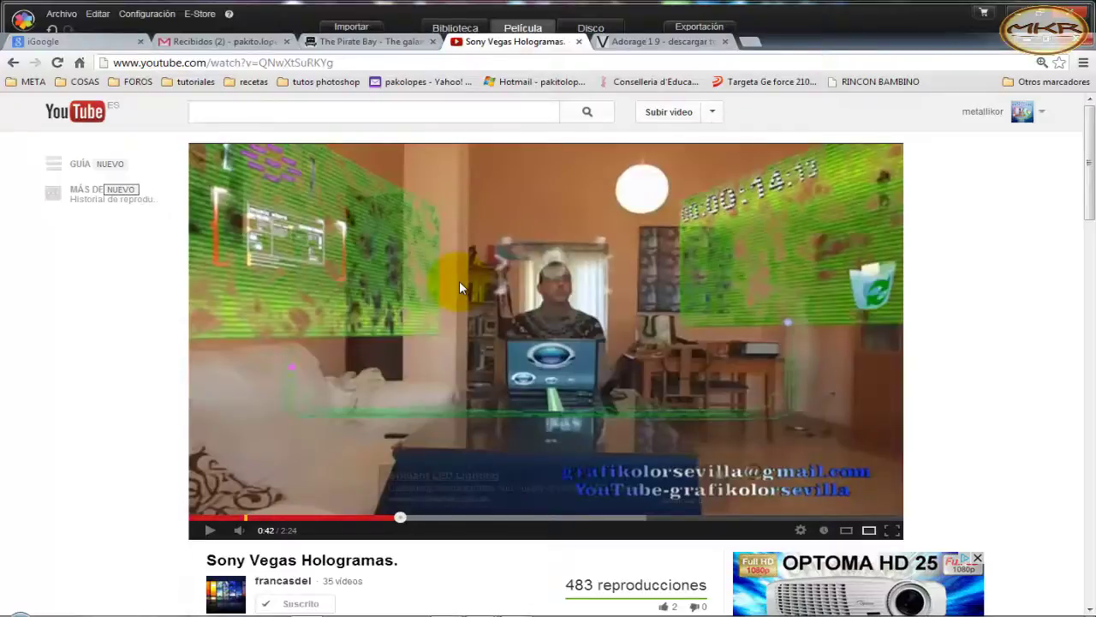
pyautogui.moveTo(585, 608)
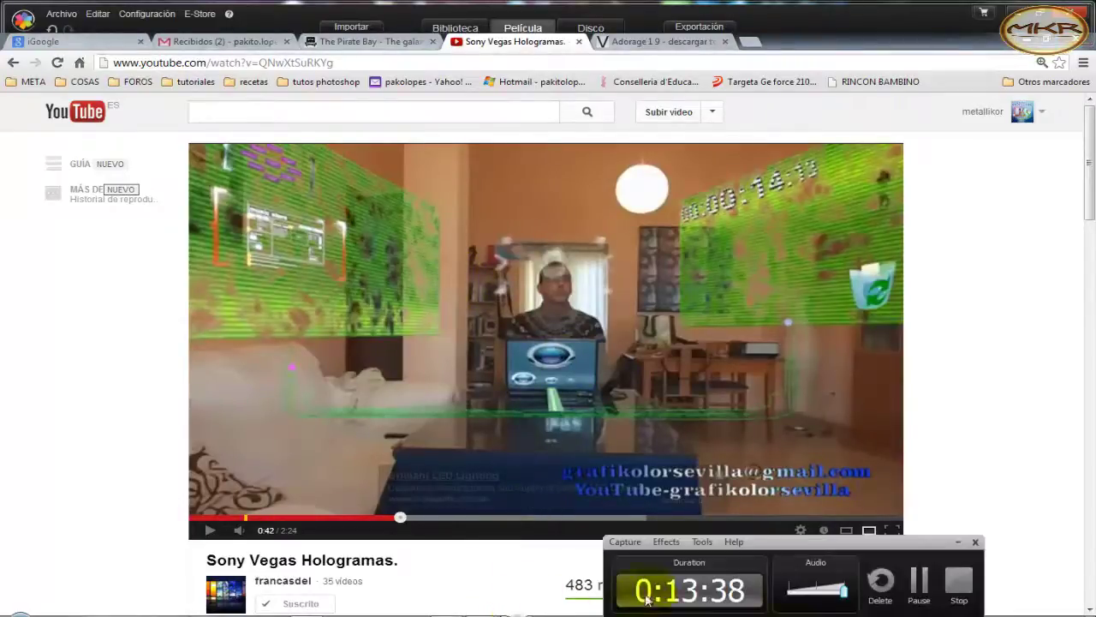